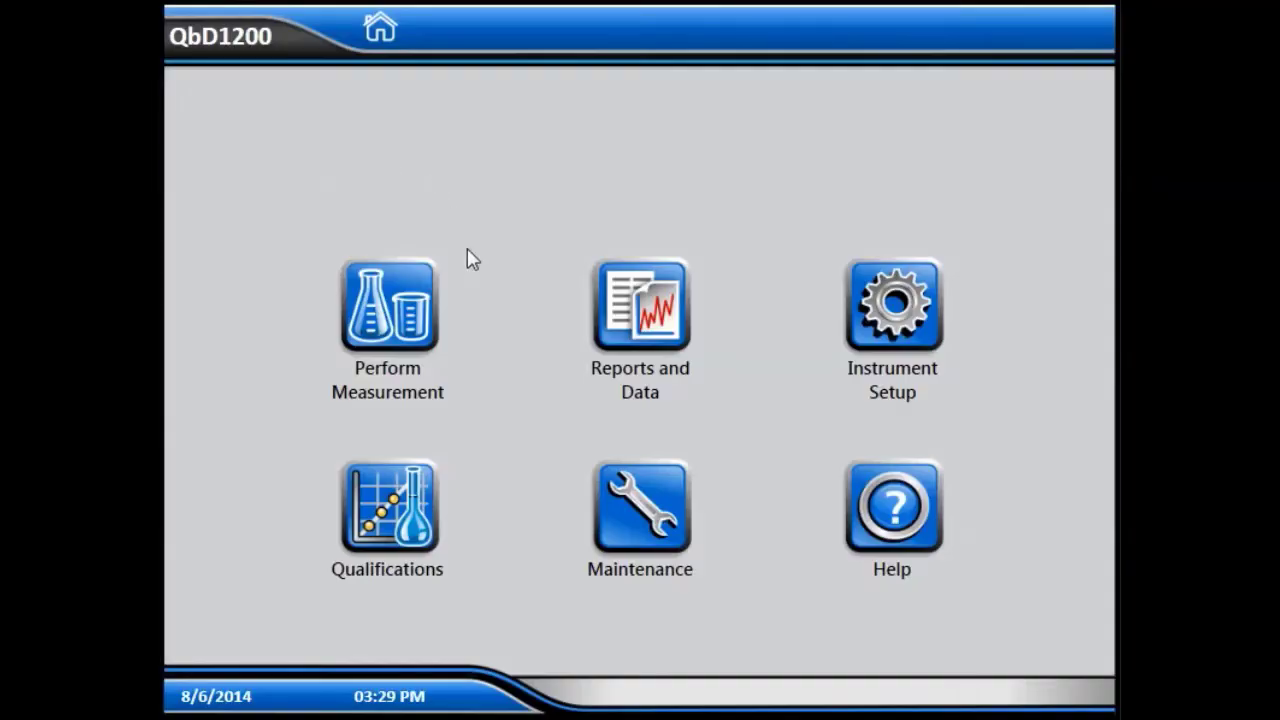
Step: Go from the home screen to Perform Measurement to see the tray and manual measurement options
click(386, 320)
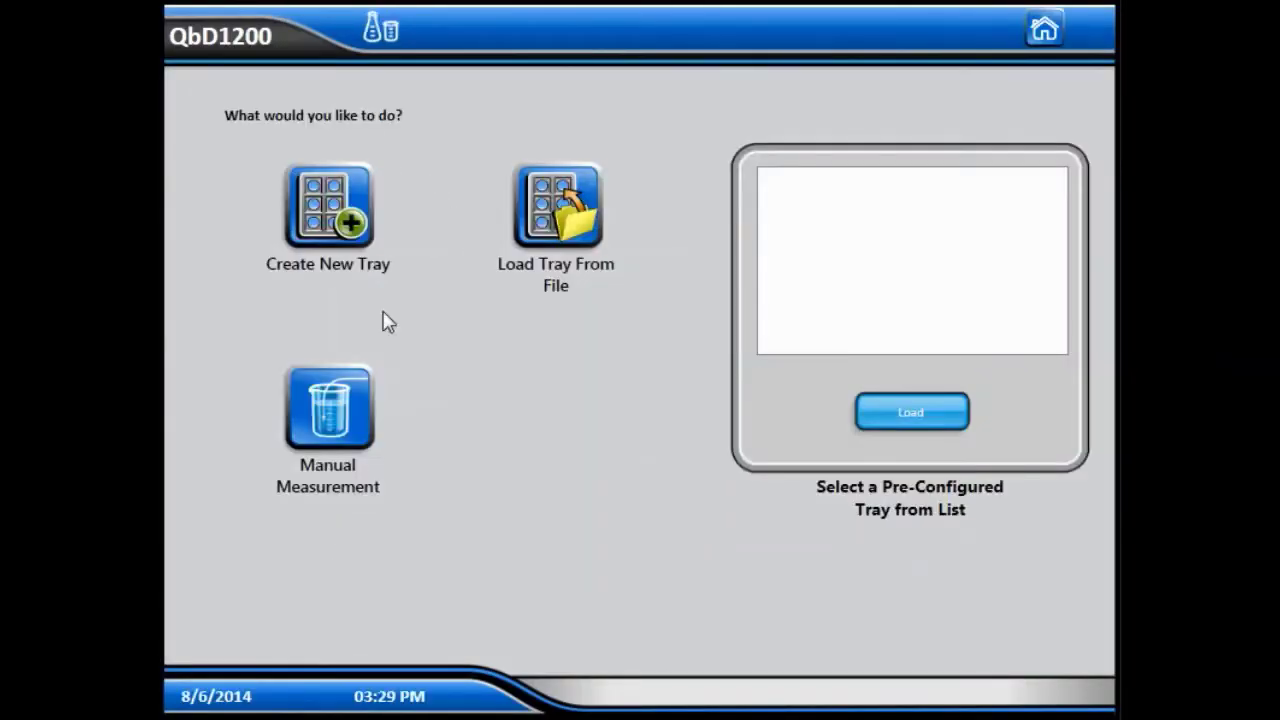
Step: Create a new tray with 8 samples
click(322, 226)
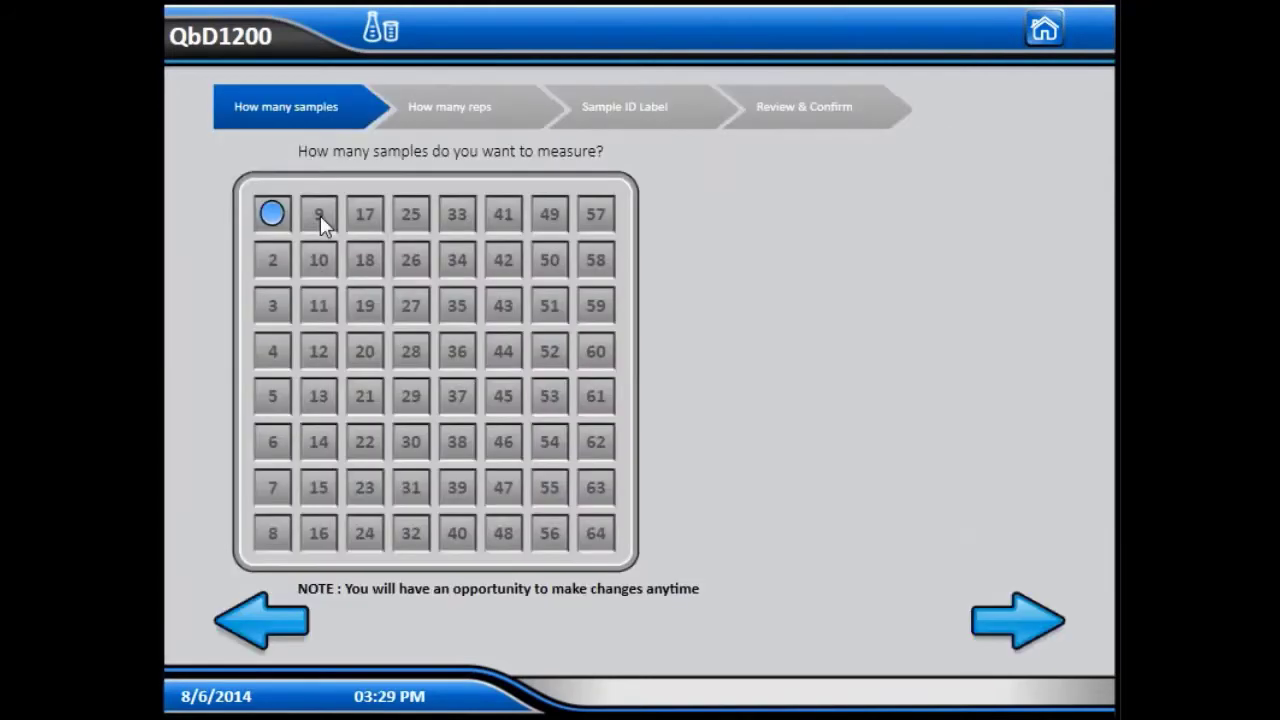
click(269, 530)
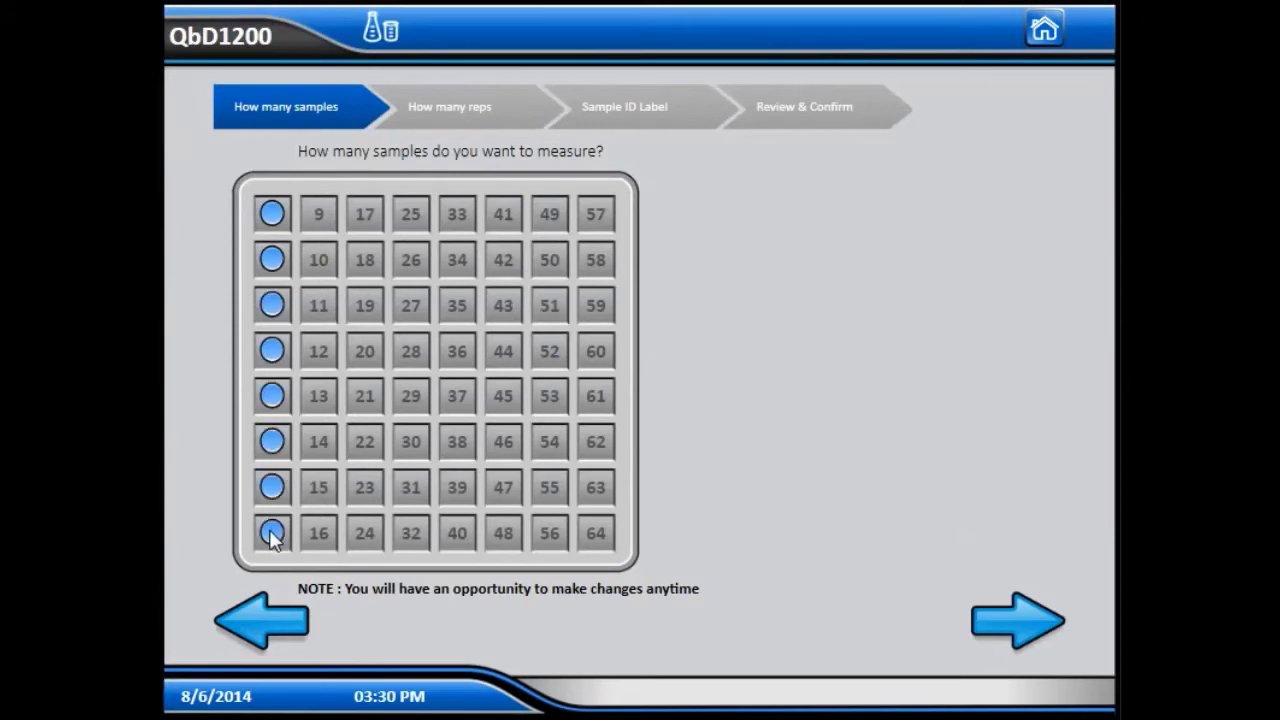
click(1035, 638)
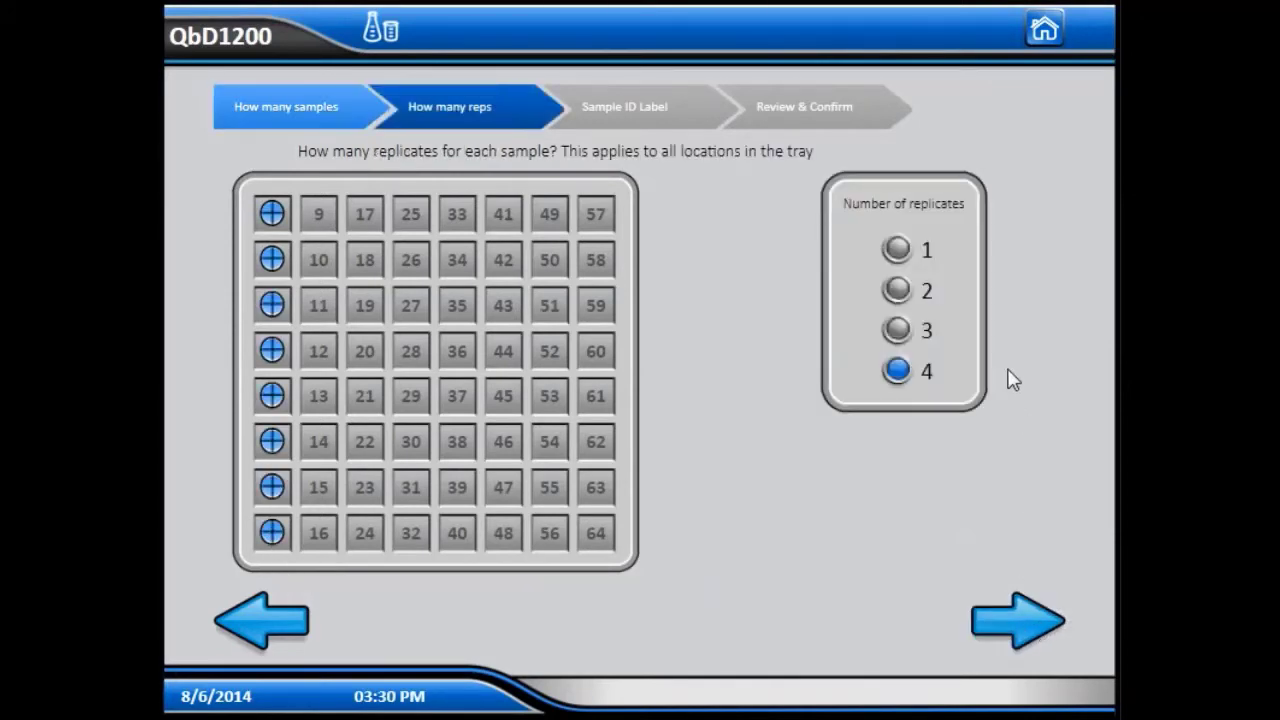
Step: Set 3 replicates per sample and choose to build sample IDs with the Sample ID Builder
click(898, 331)
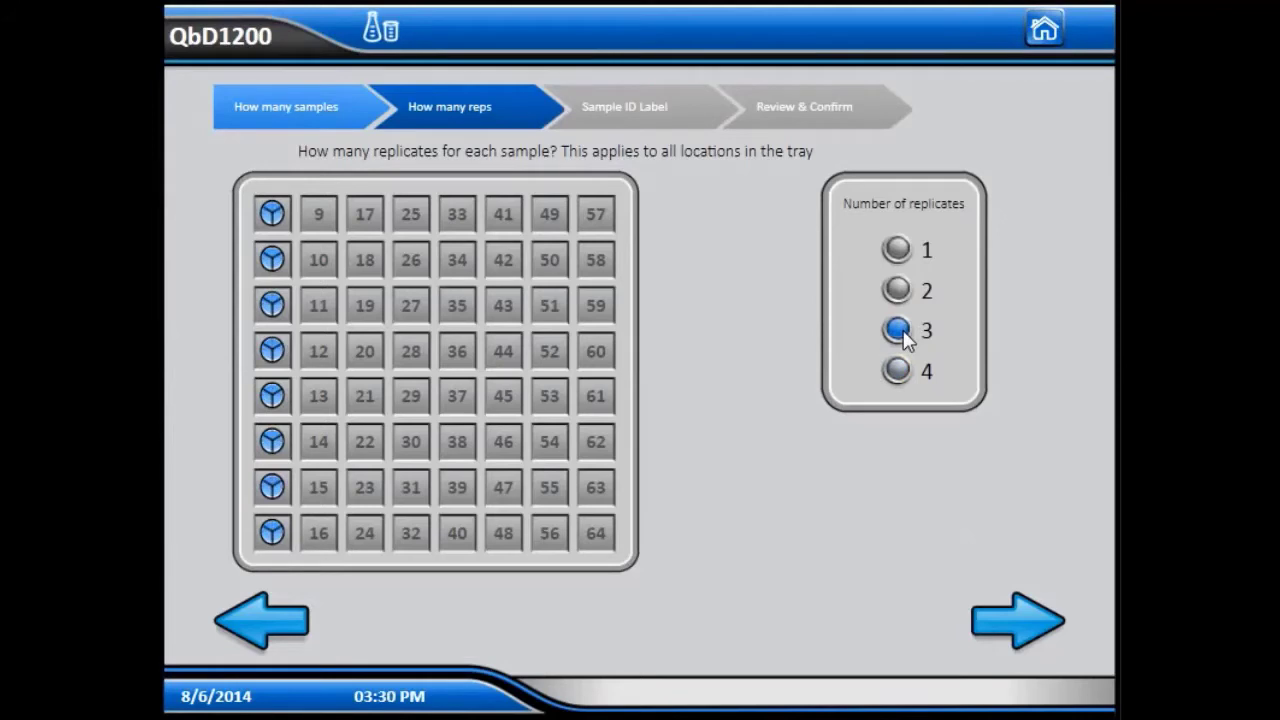
click(897, 290)
click(897, 249)
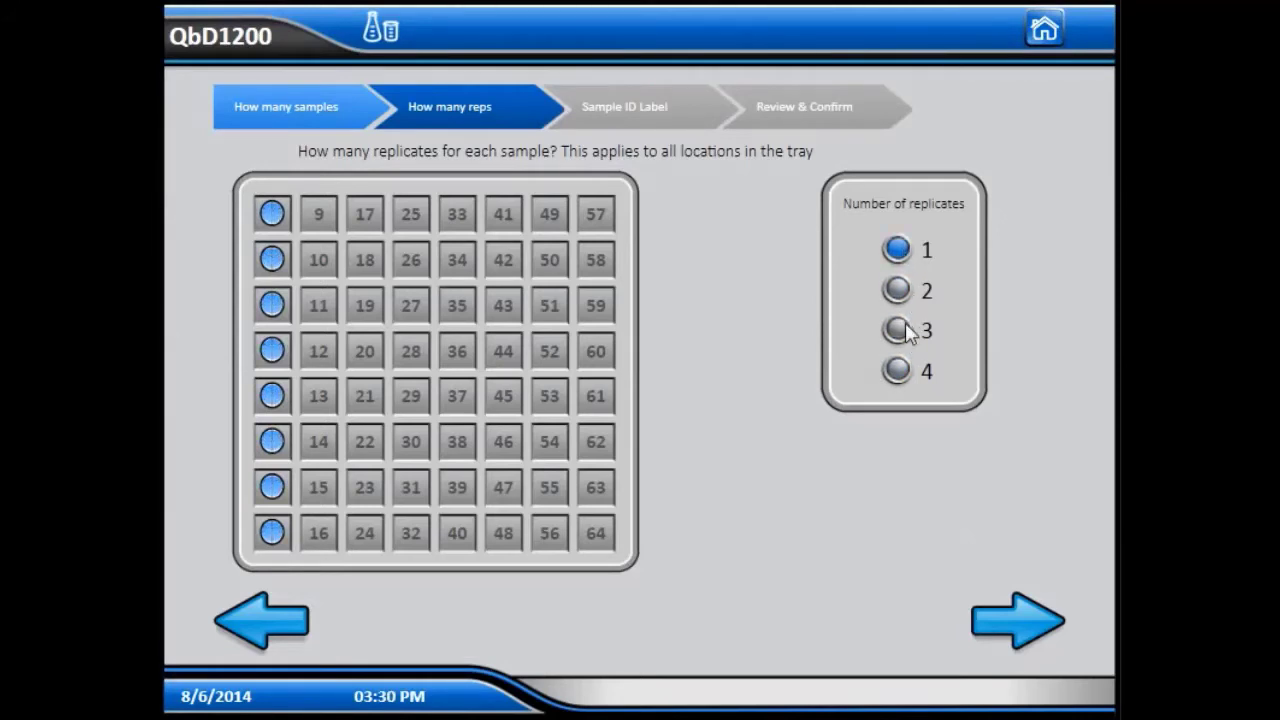
click(899, 330)
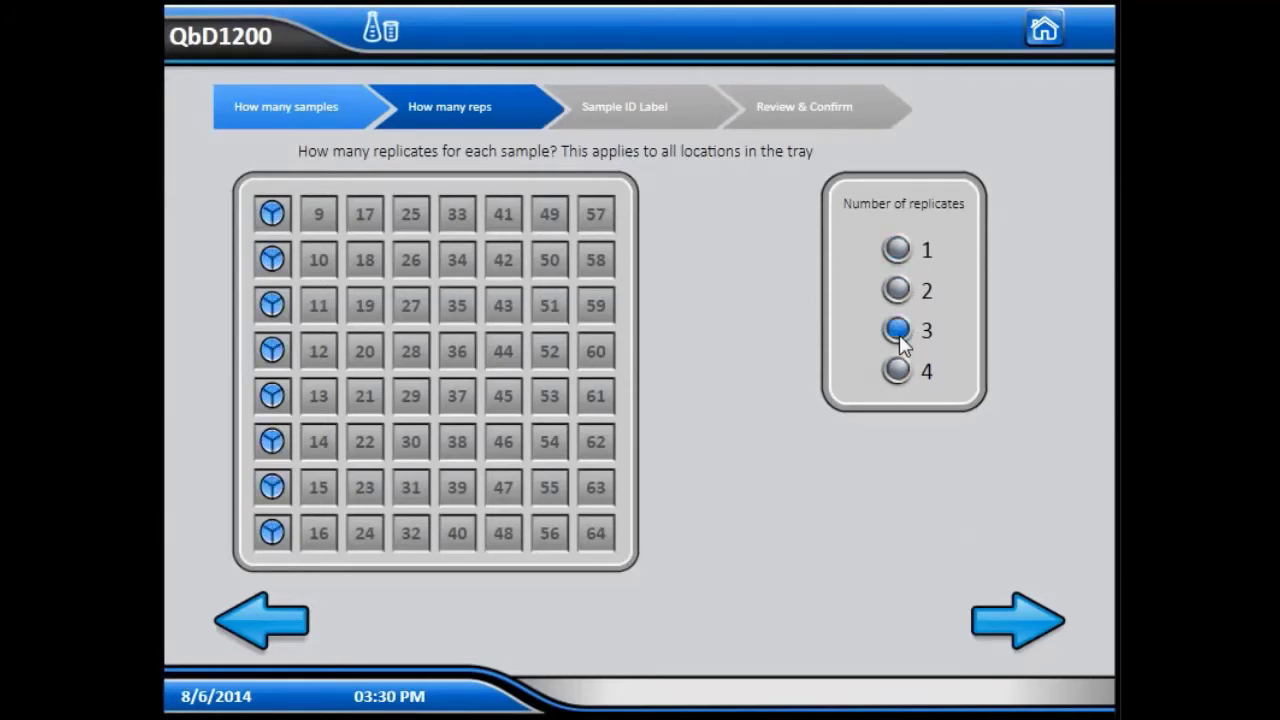
click(1011, 623)
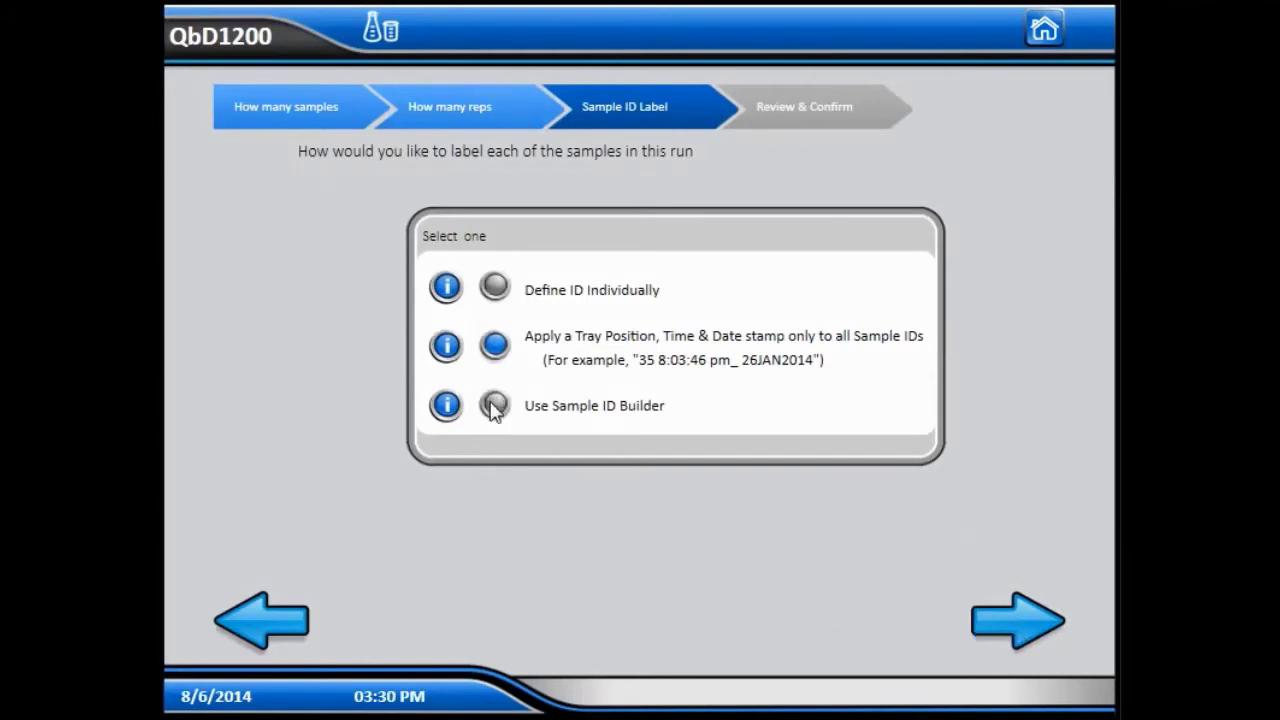
click(494, 405)
Step: Start the sample label with the custom text 'Building 1'
click(1026, 632)
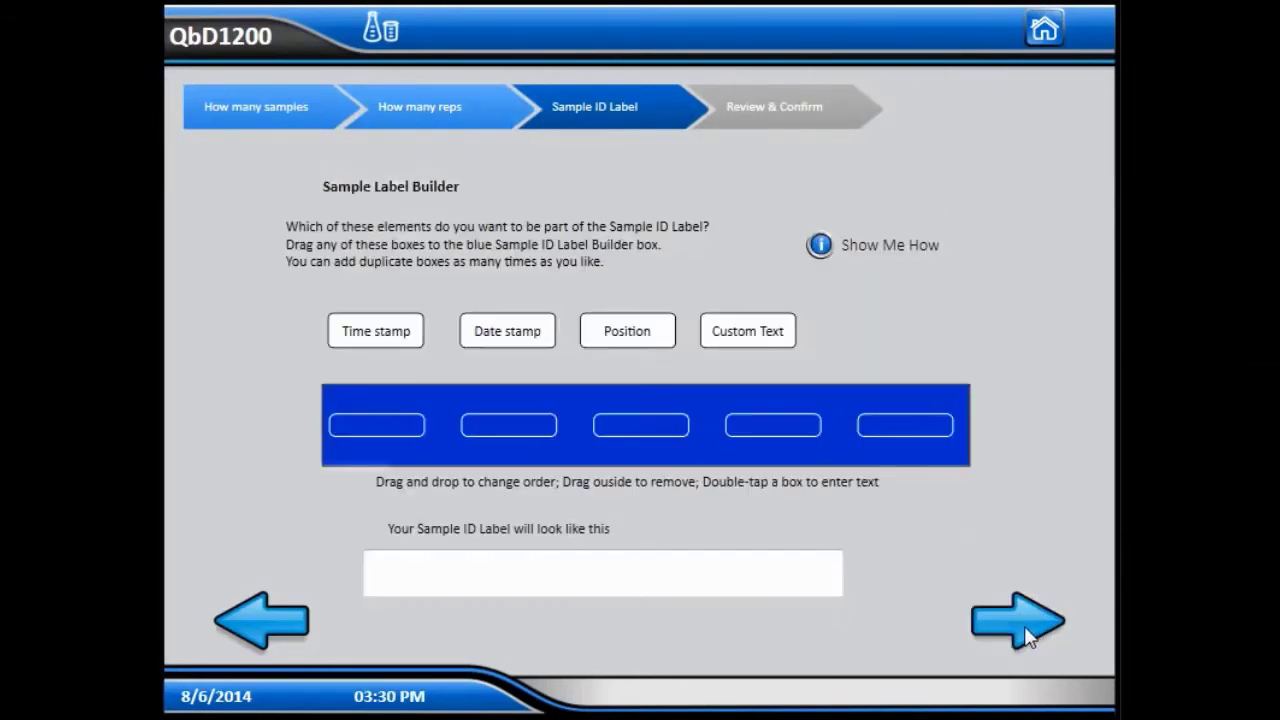
drag(766, 330, 373, 426)
text(B)
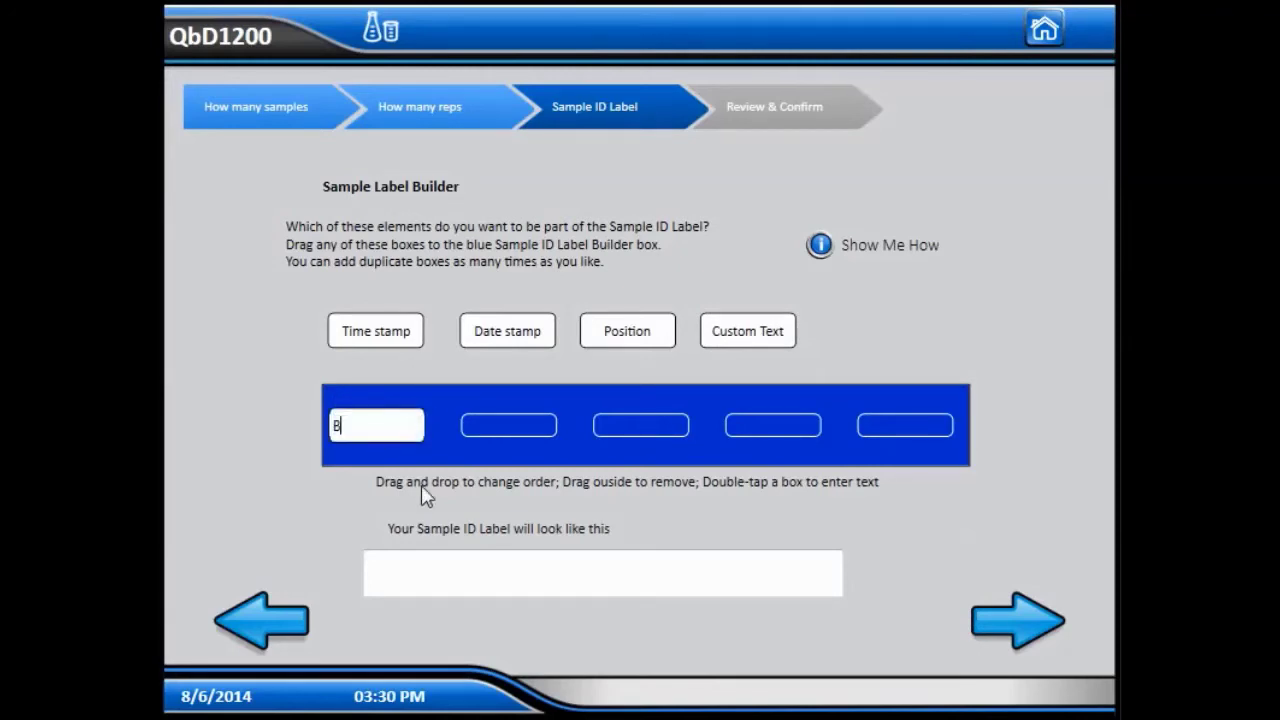
text(uilding 1)
key(Return)
Step: Add Position, Time stamp and Date stamp to the label, then start the run
drag(374, 344, 517, 421)
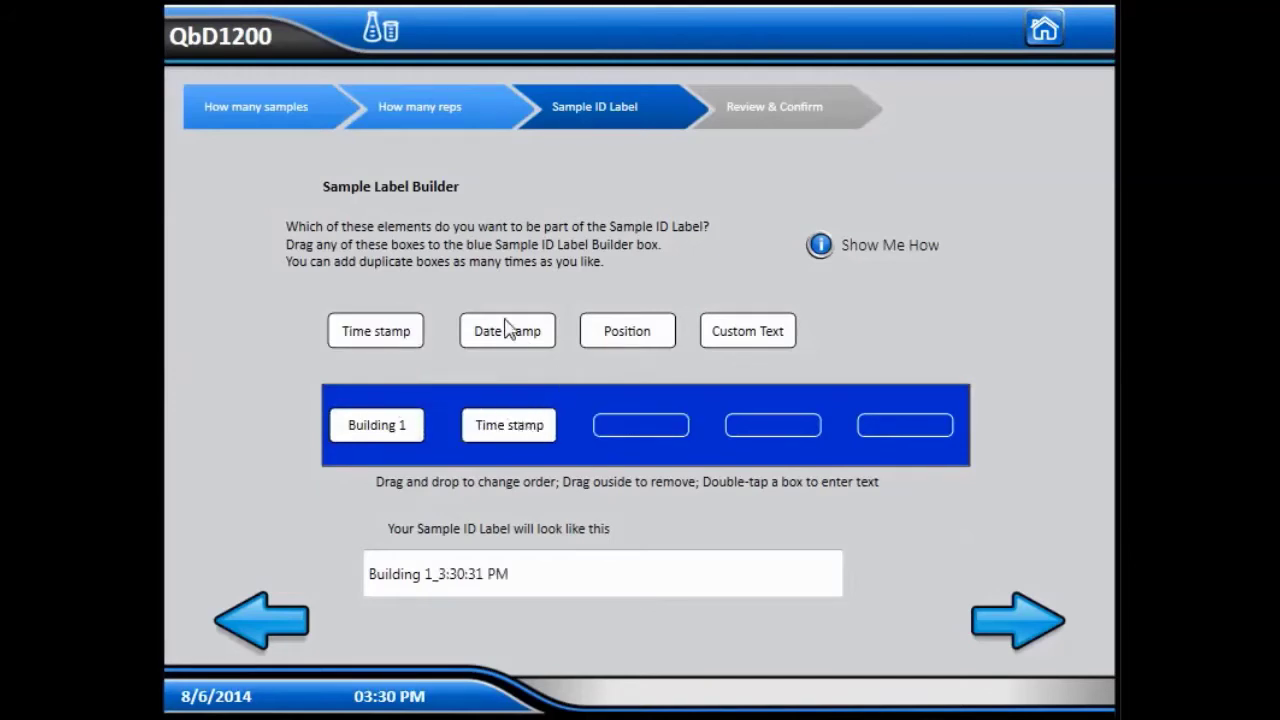
drag(505, 331, 643, 428)
drag(631, 344, 470, 437)
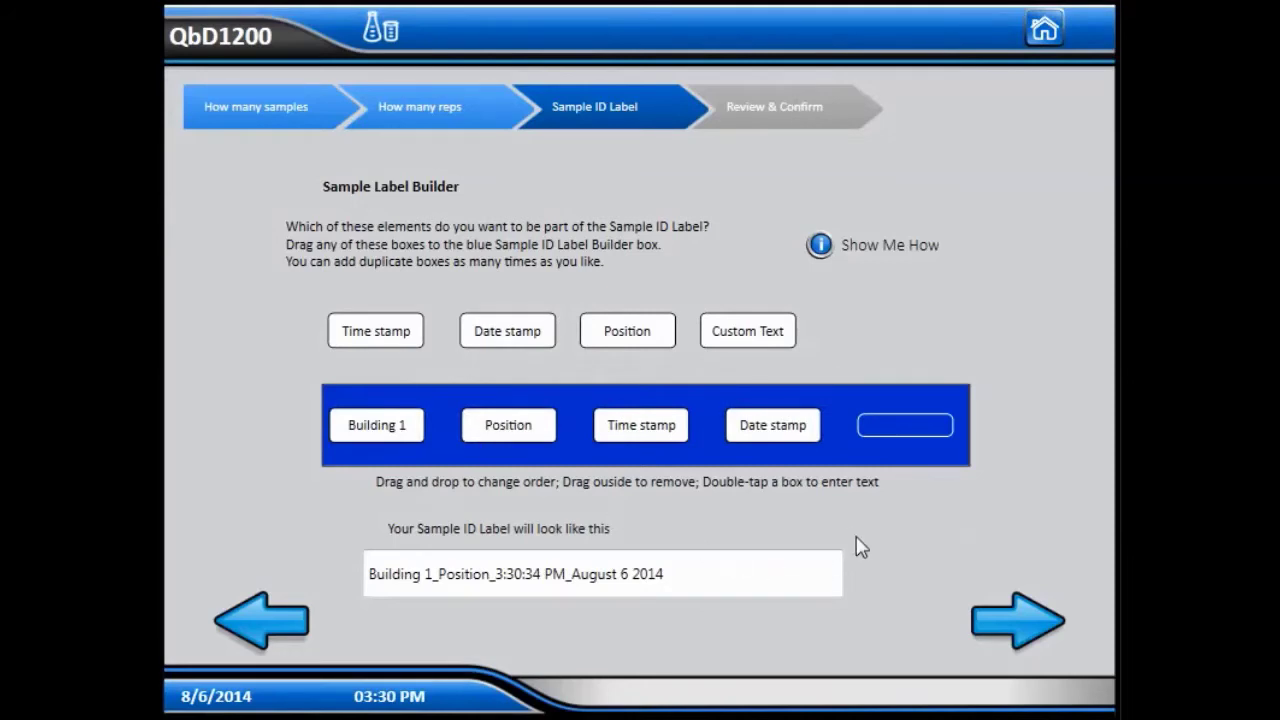
click(1018, 614)
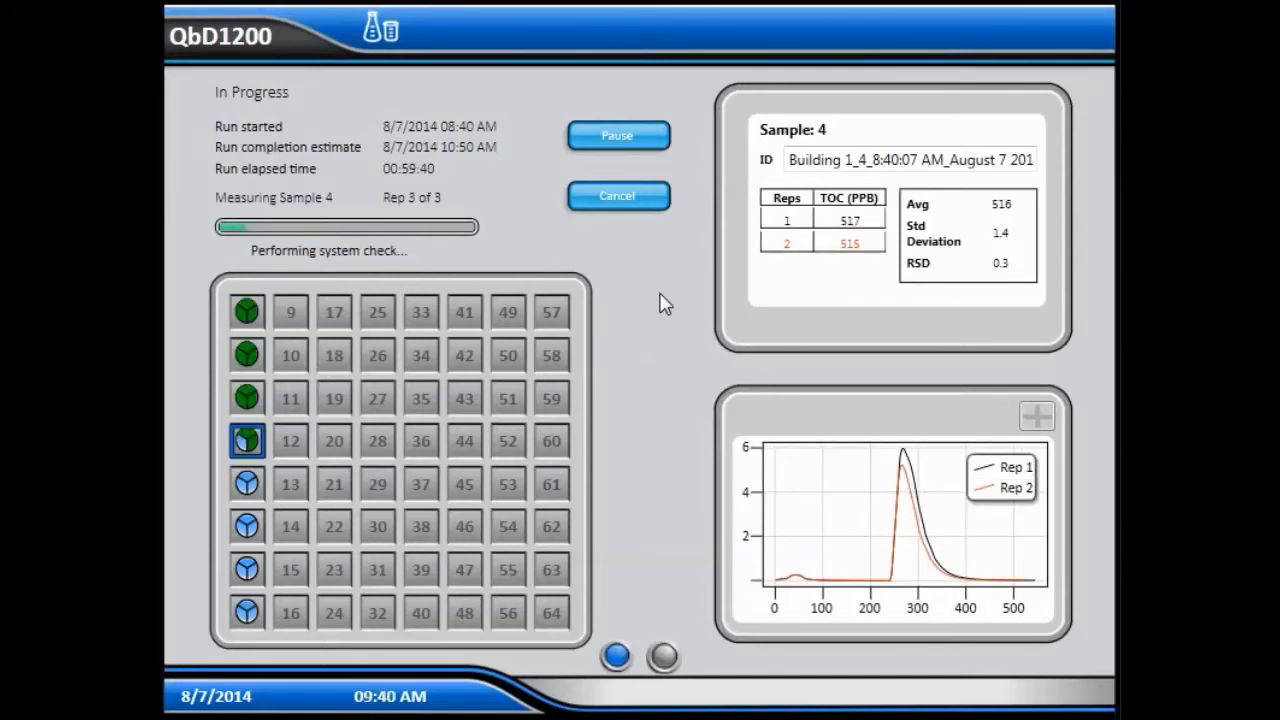
click(247, 400)
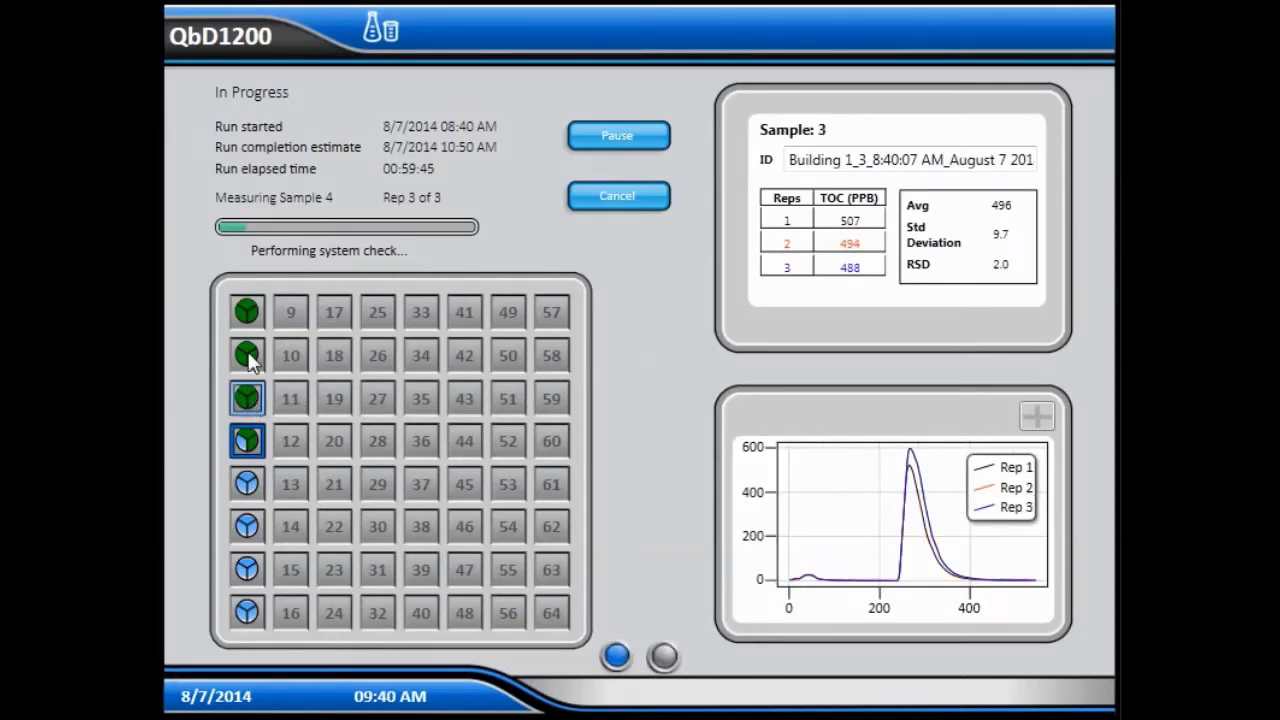
click(249, 355)
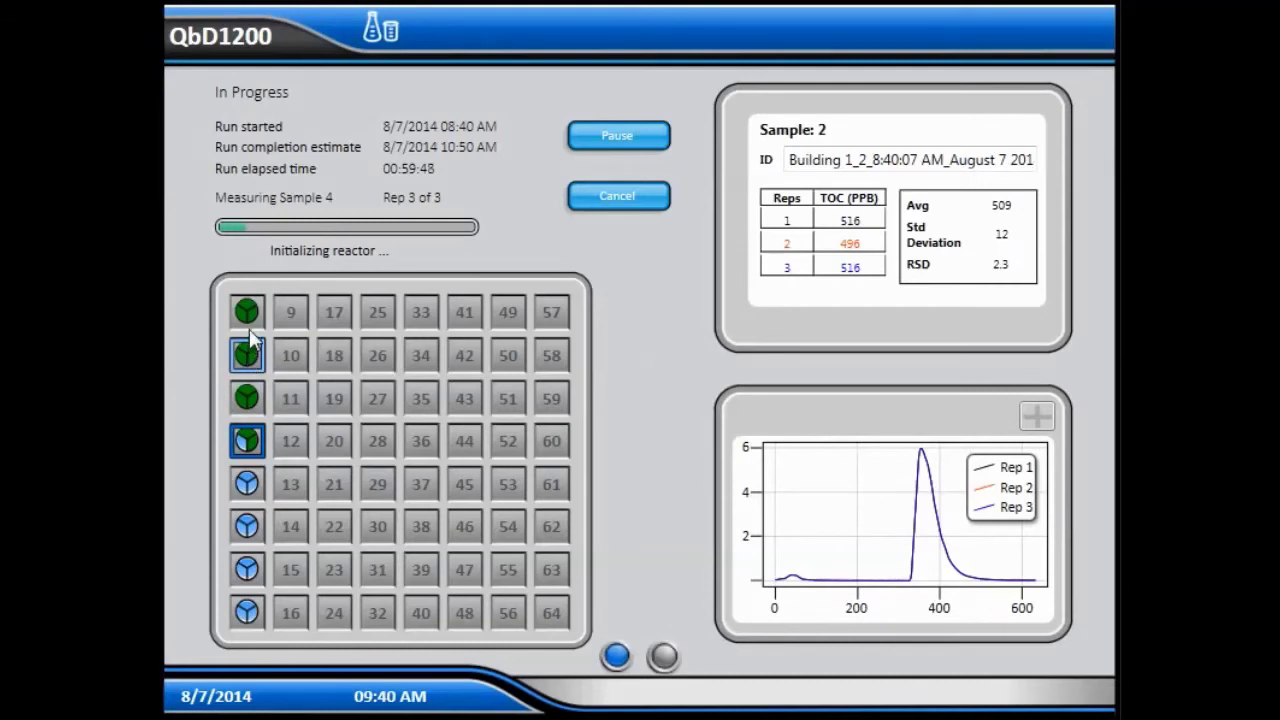
click(256, 320)
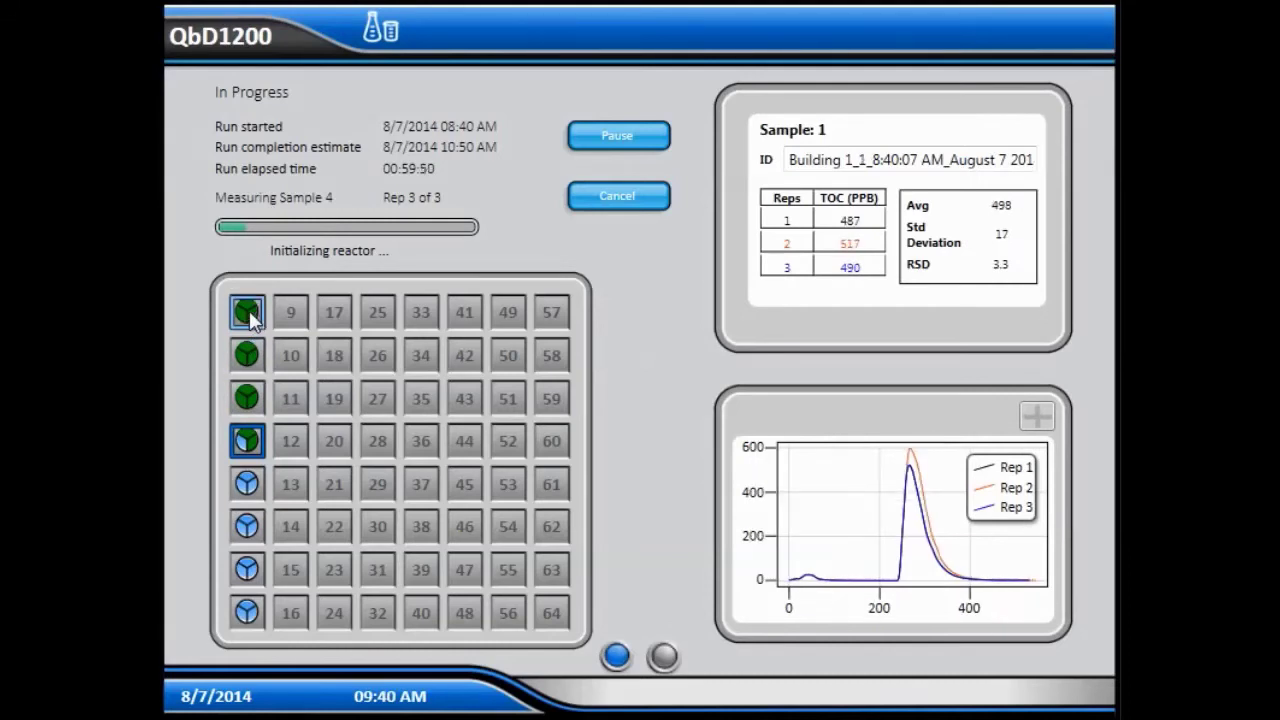
click(249, 439)
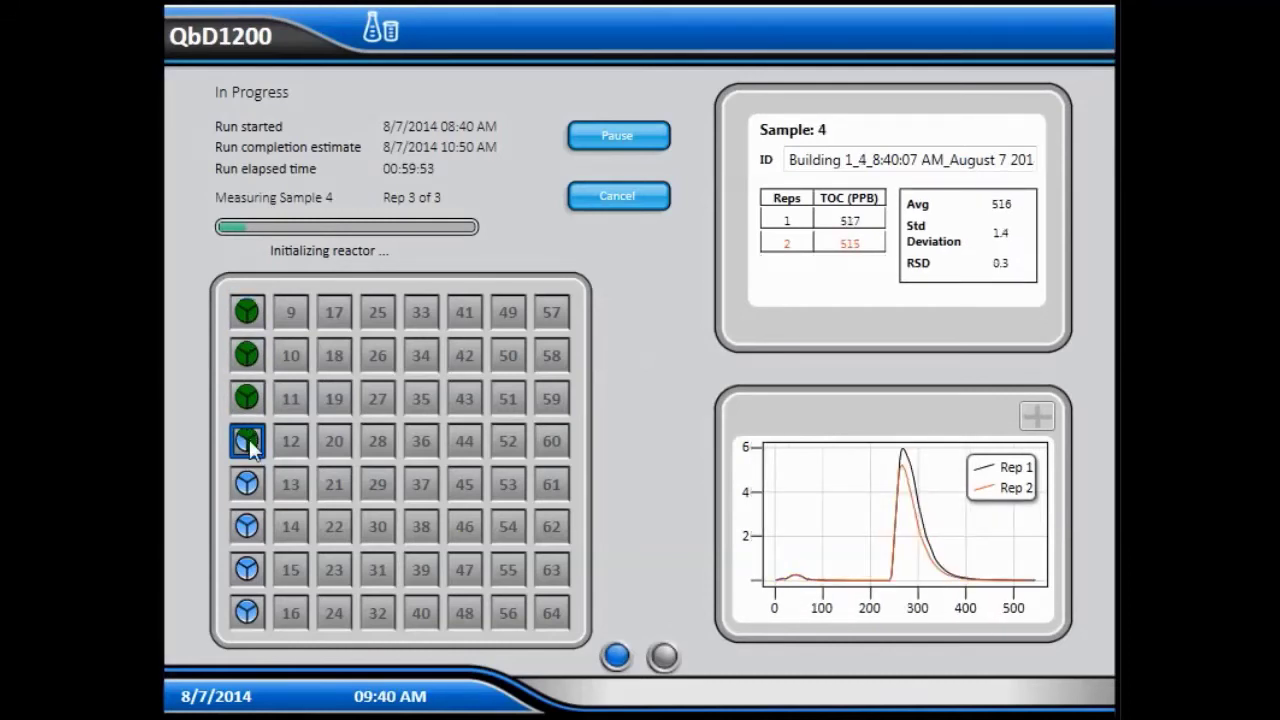
click(249, 612)
Step: Mark vials 8, 7 and 6 to be skipped
click(929, 257)
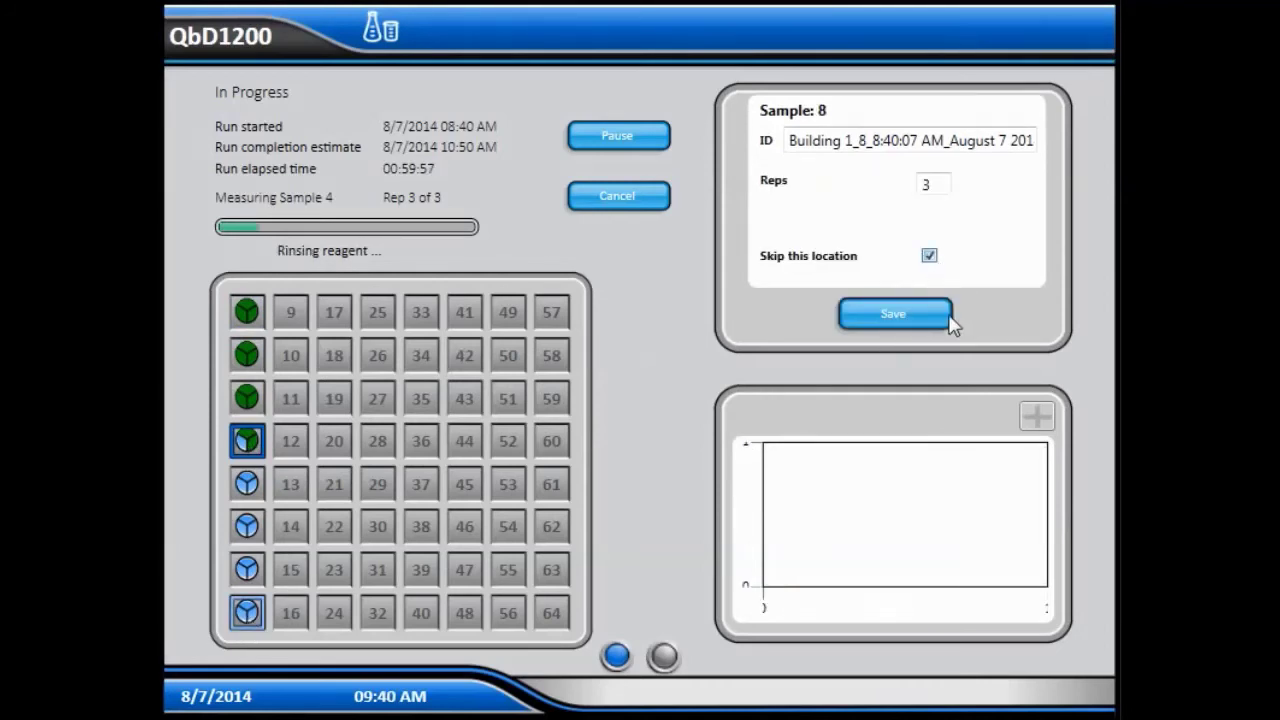
click(902, 315)
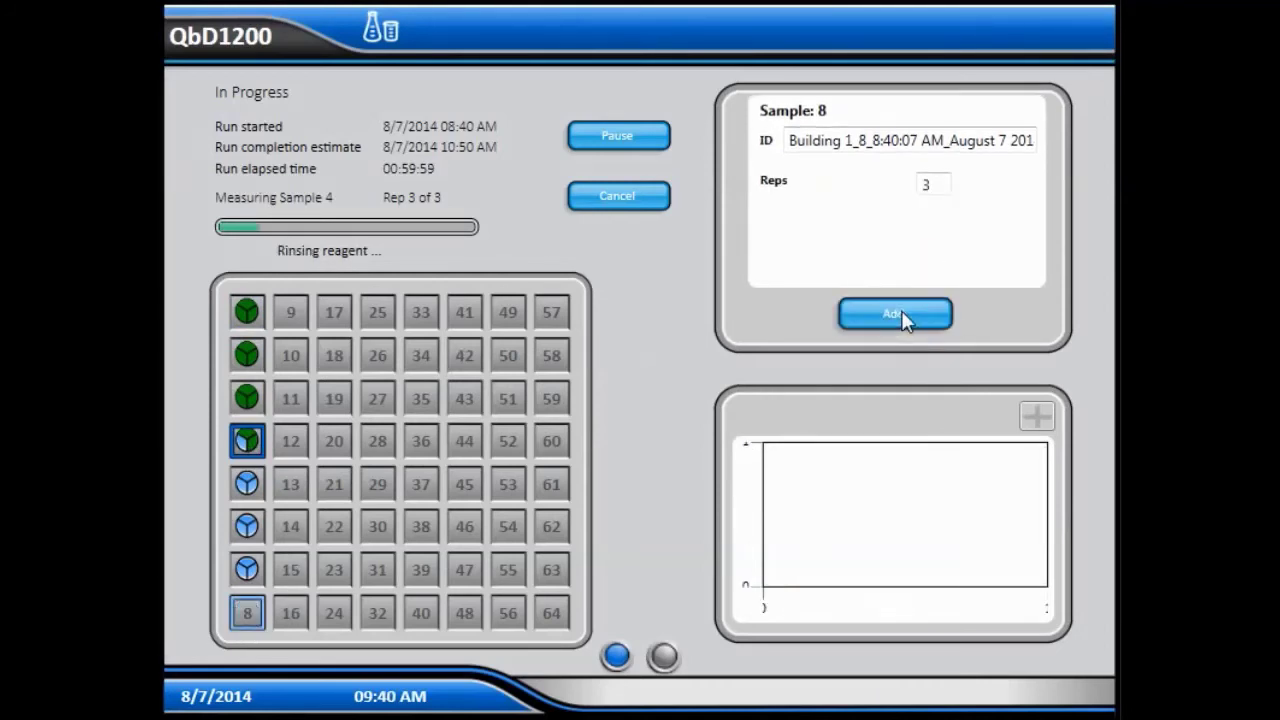
click(249, 569)
click(929, 257)
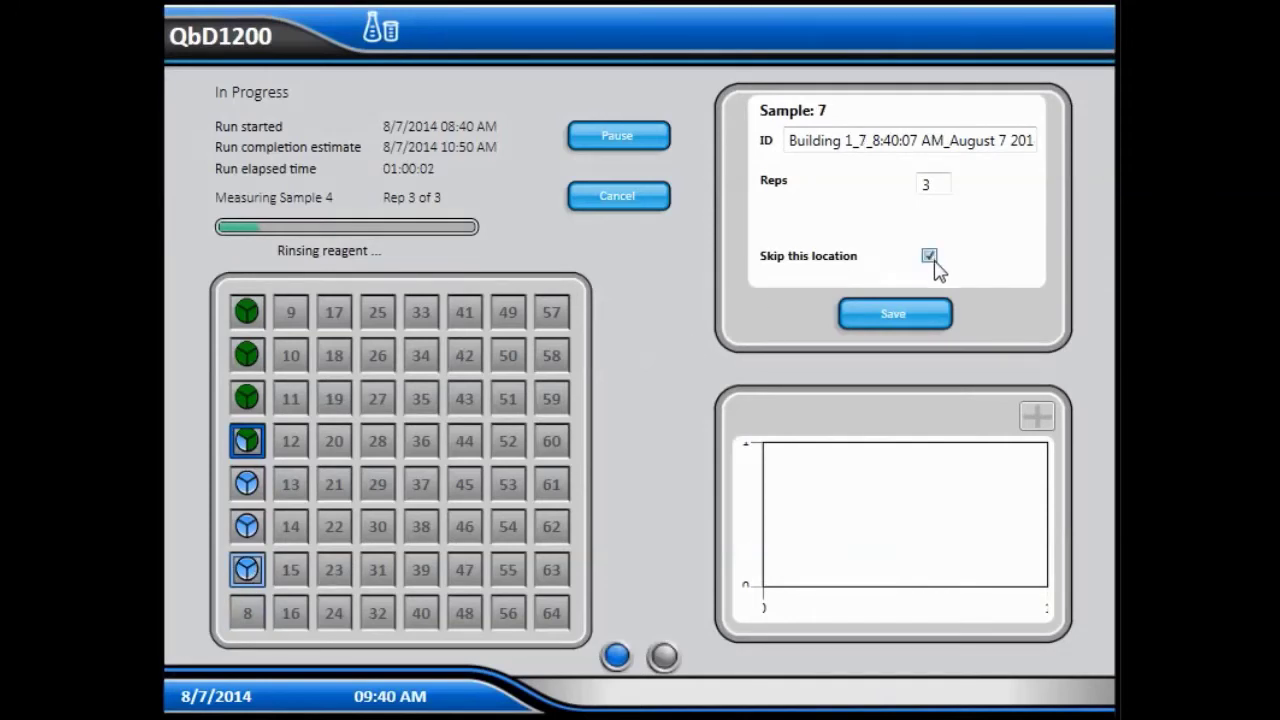
click(902, 318)
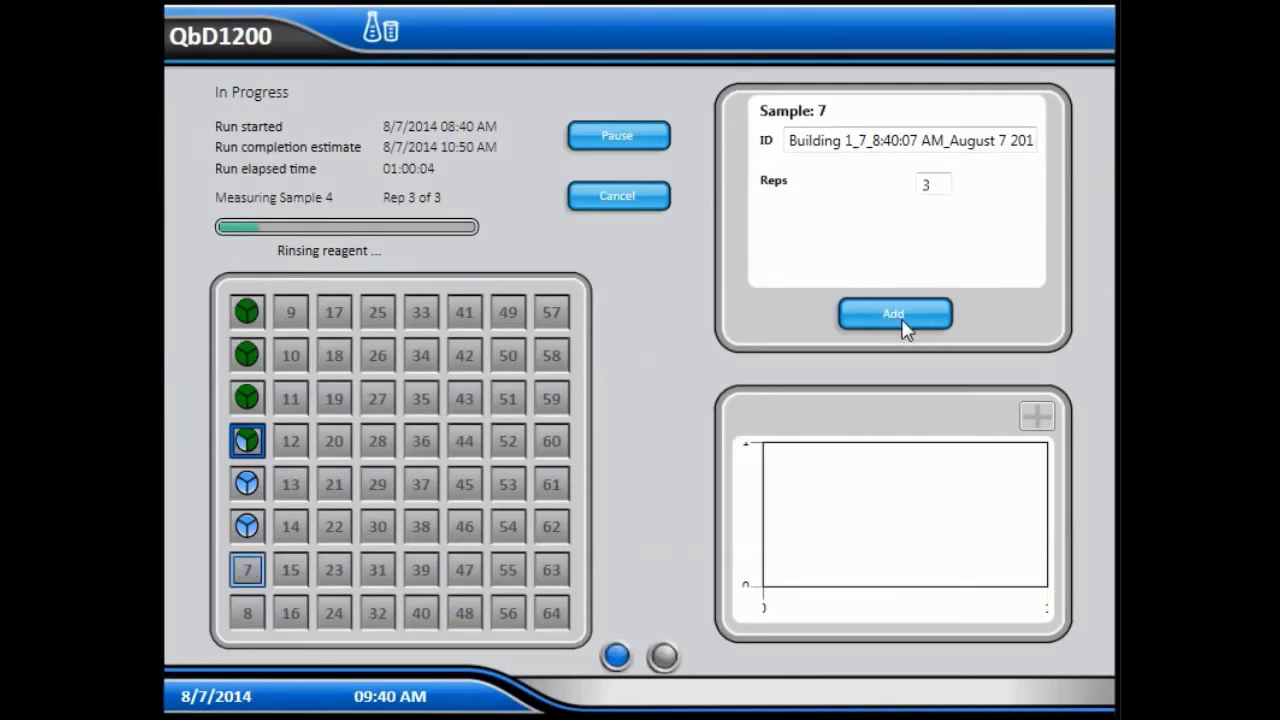
click(247, 527)
click(929, 257)
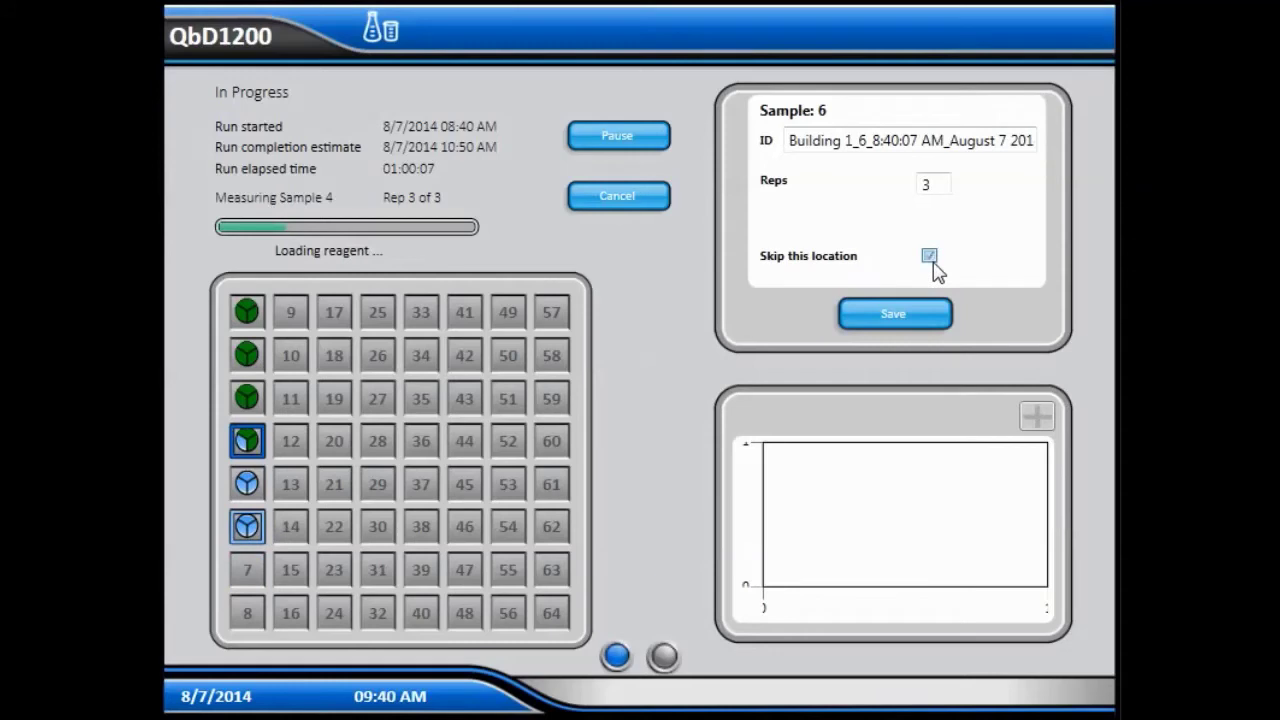
click(905, 313)
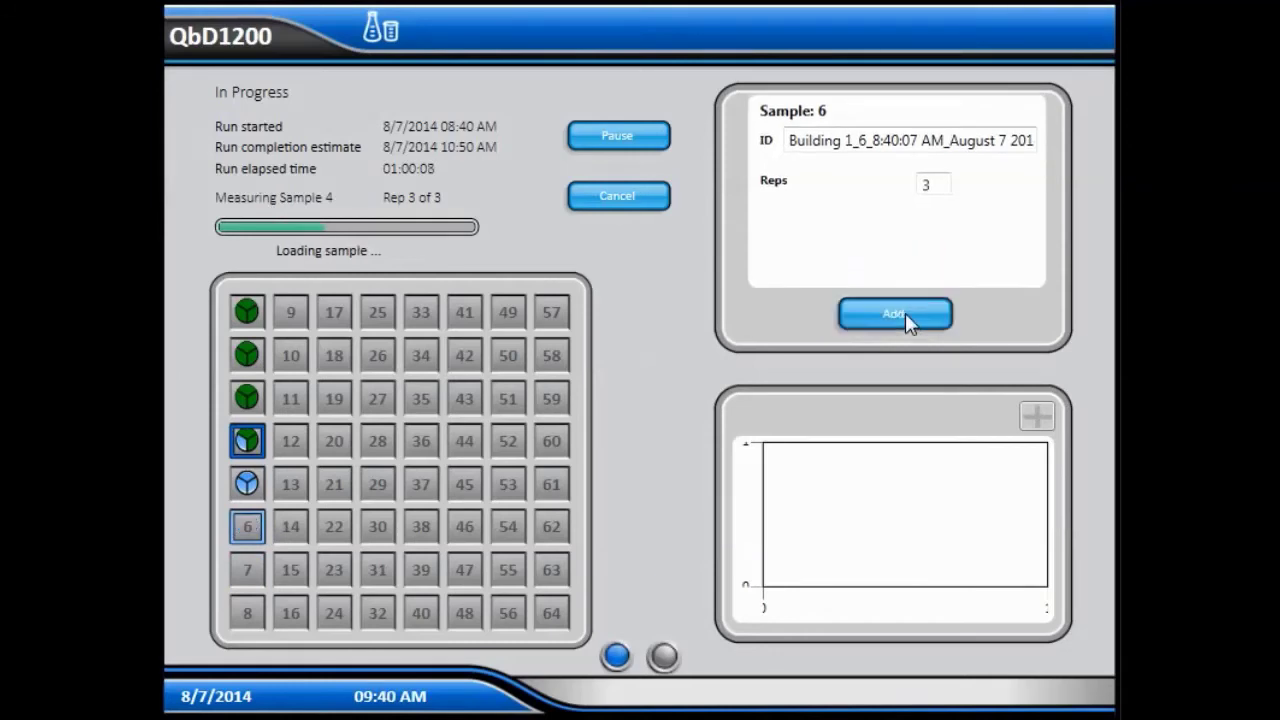
Step: Add sample 9 with ID 'newsample-building2-8-7-14' and 4 reps to the running tray
click(292, 315)
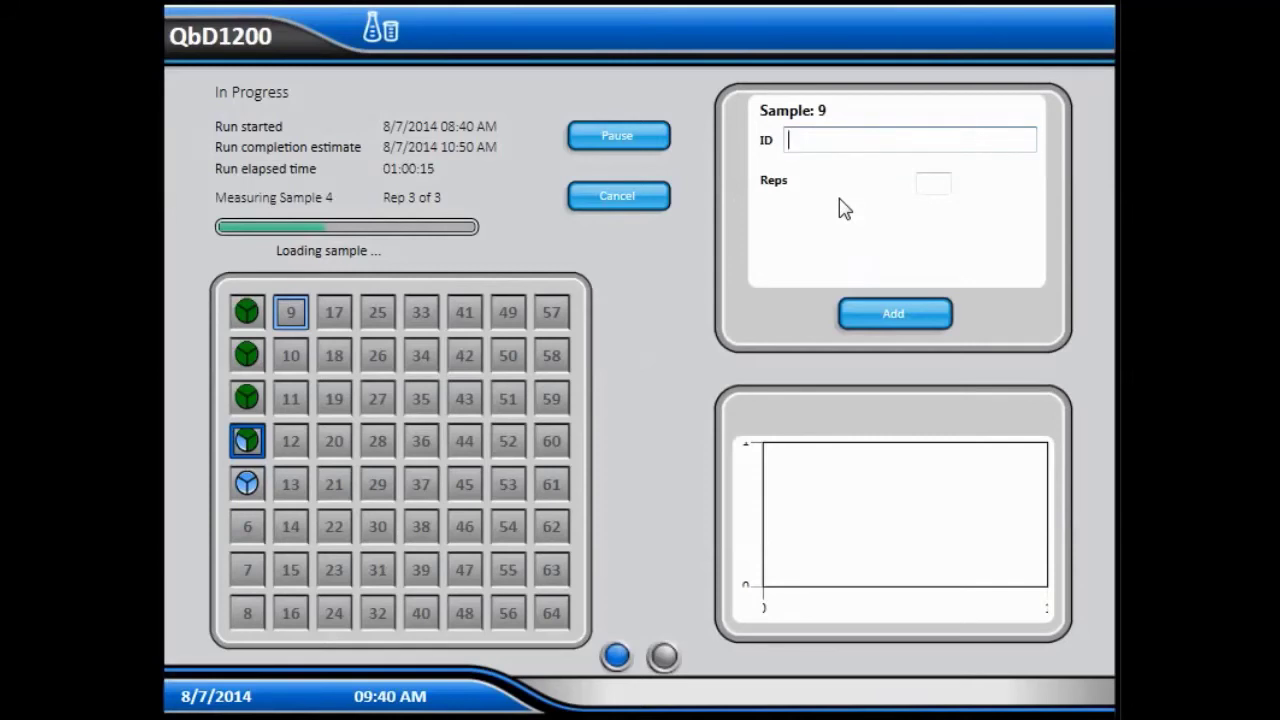
text(newsample-buil)
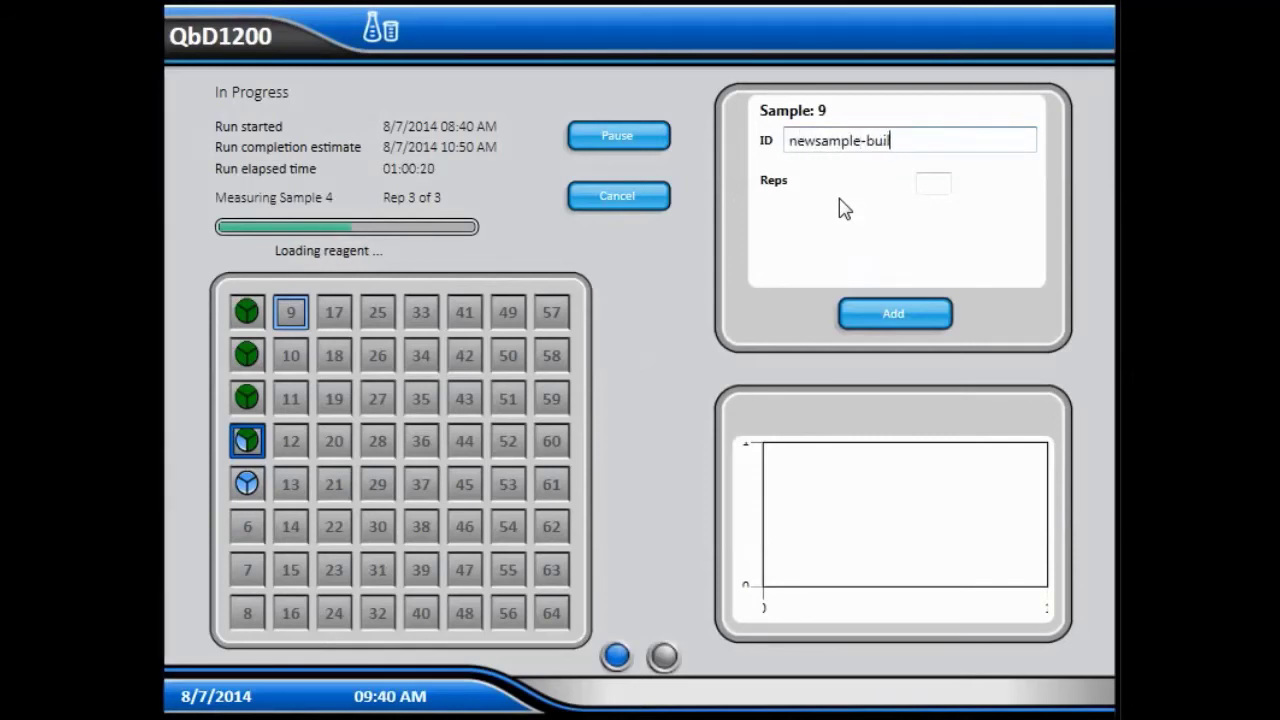
text(ding2-)
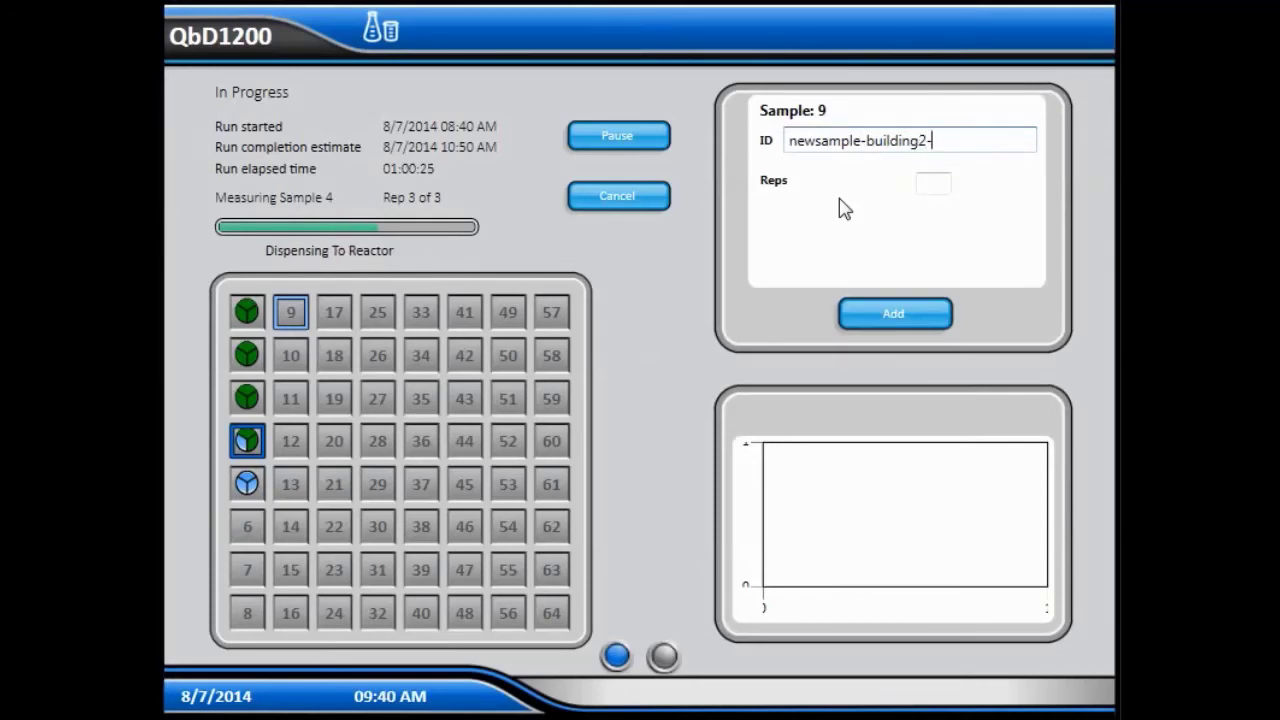
text(8-7-14)
click(934, 184)
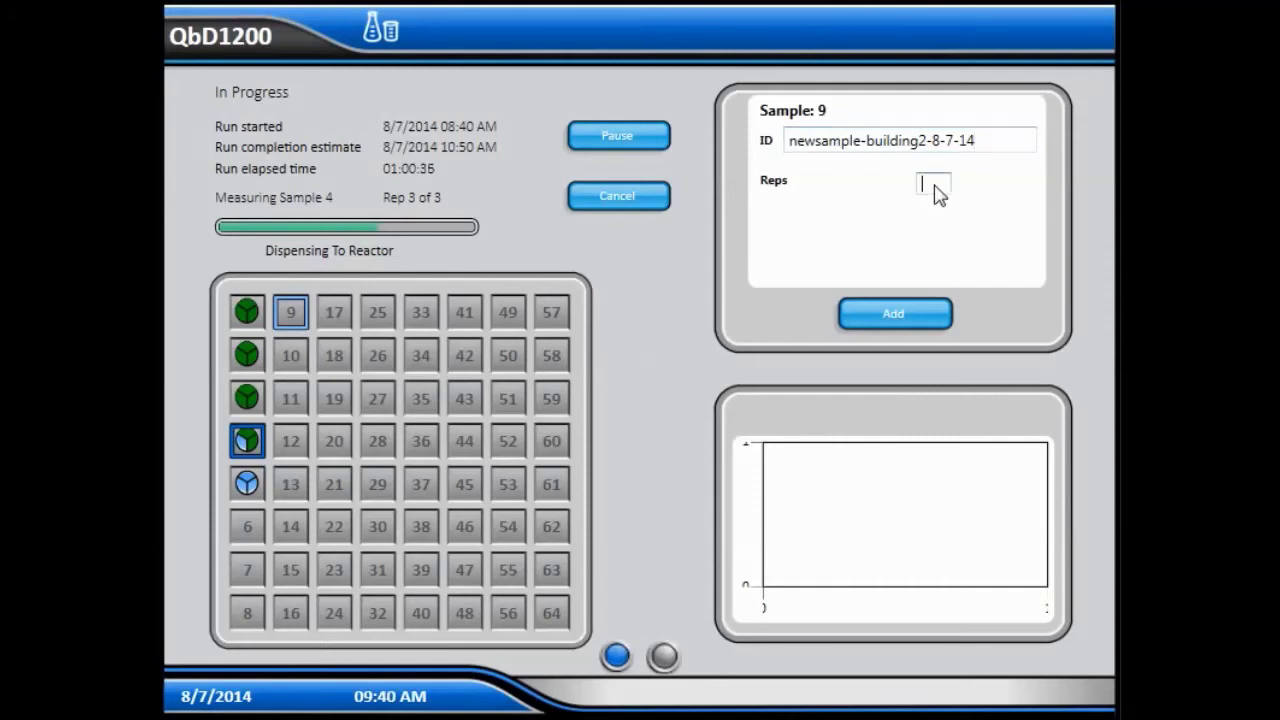
click(909, 321)
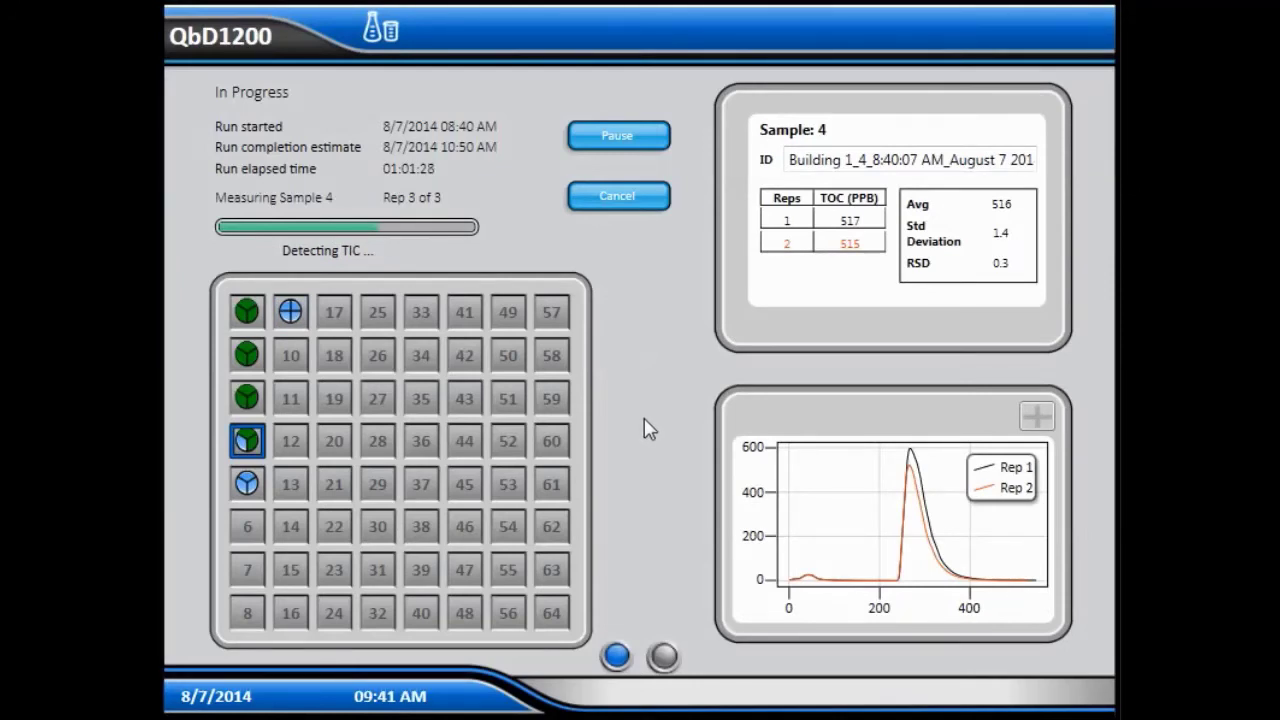
Step: Review sample 3's results in the reps table and its enlarged peak plot
click(247, 399)
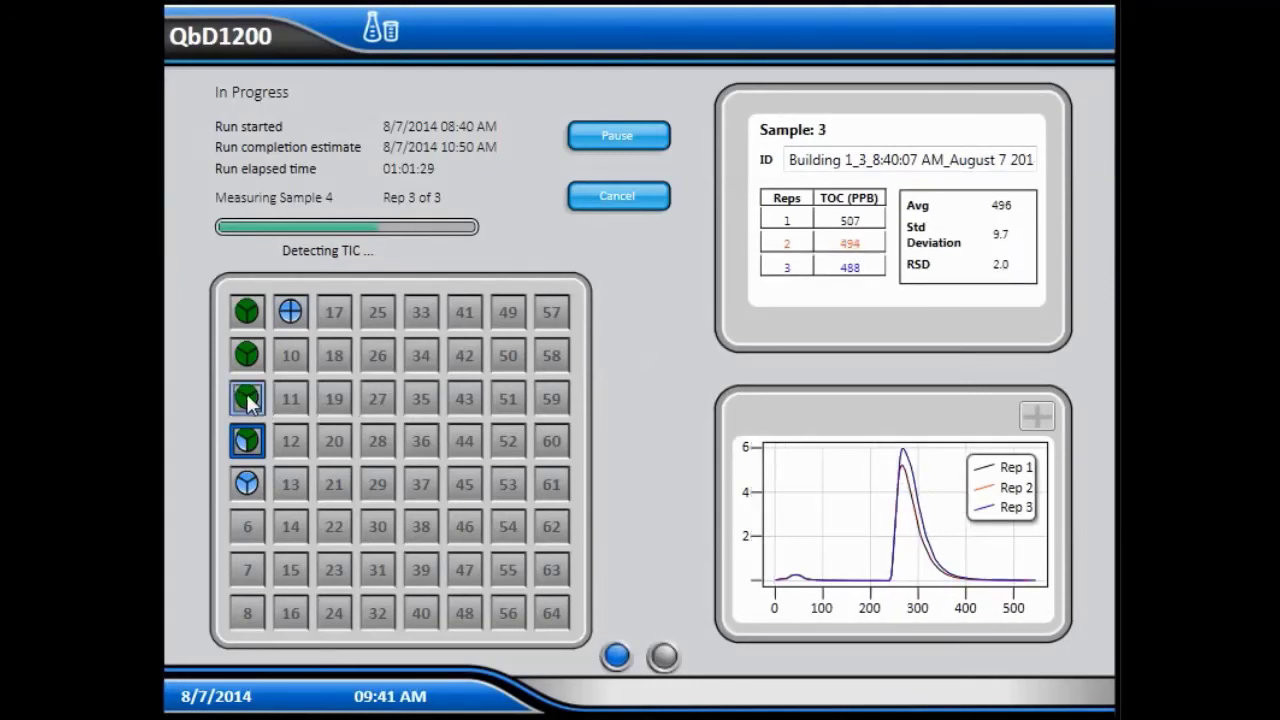
click(664, 658)
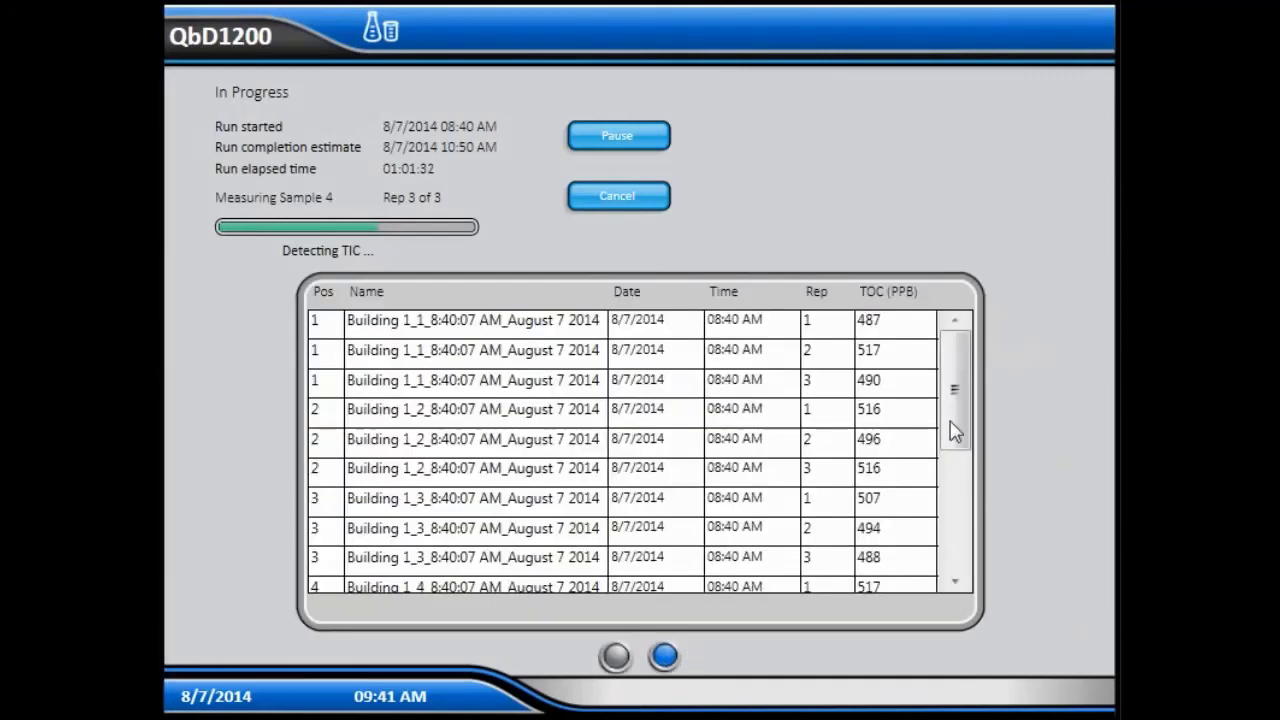
mouse_move(954, 372)
mouse_down()
mouse_move(946, 493)
mouse_move(963, 349)
mouse_up()
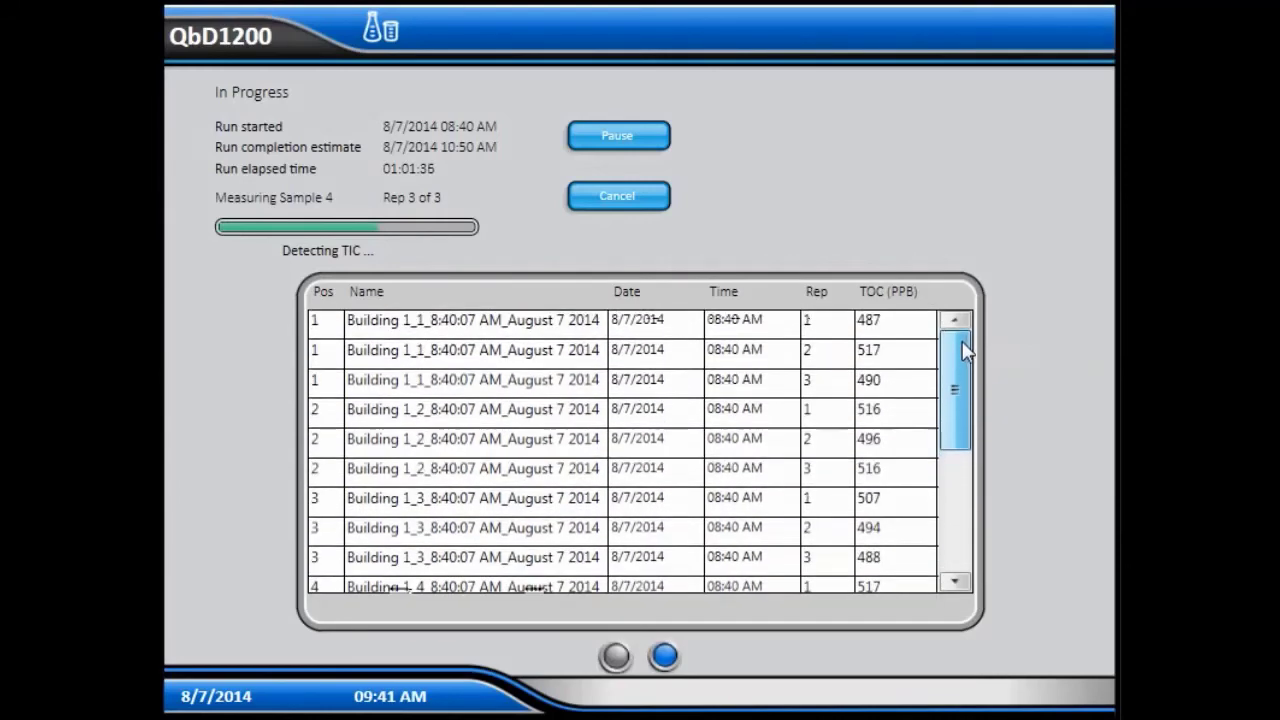
click(615, 658)
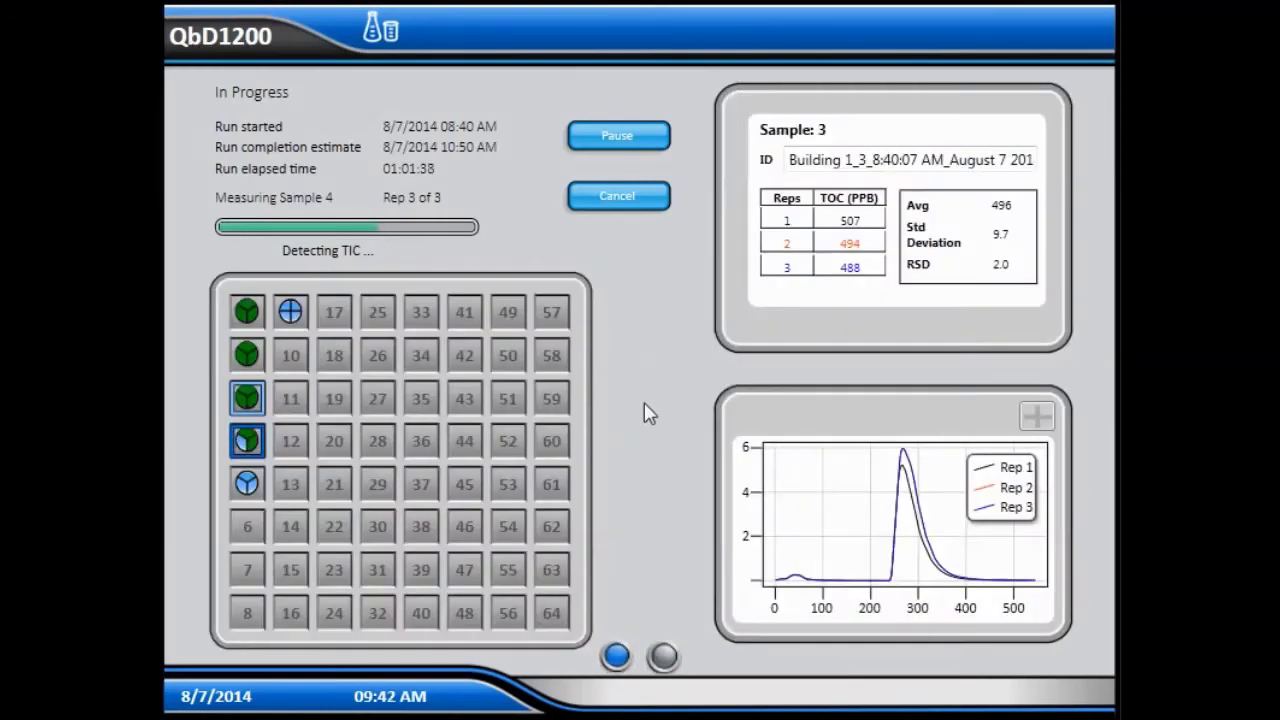
click(1037, 418)
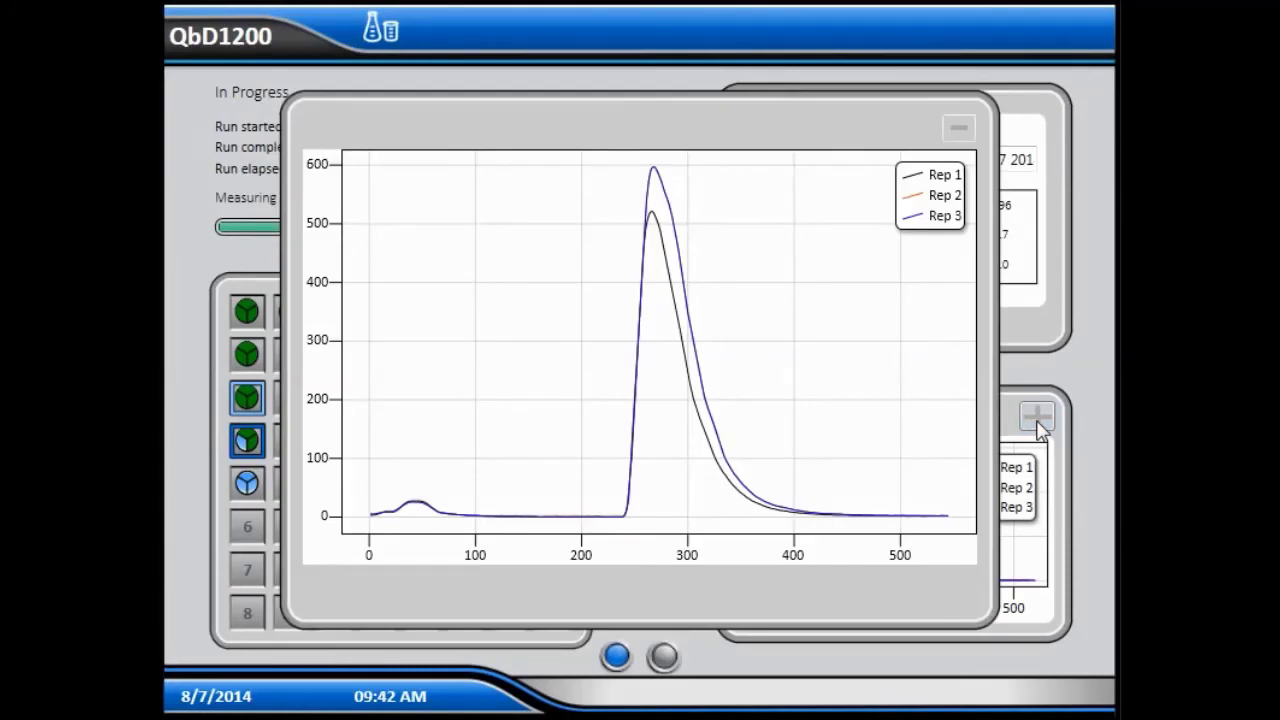
click(959, 129)
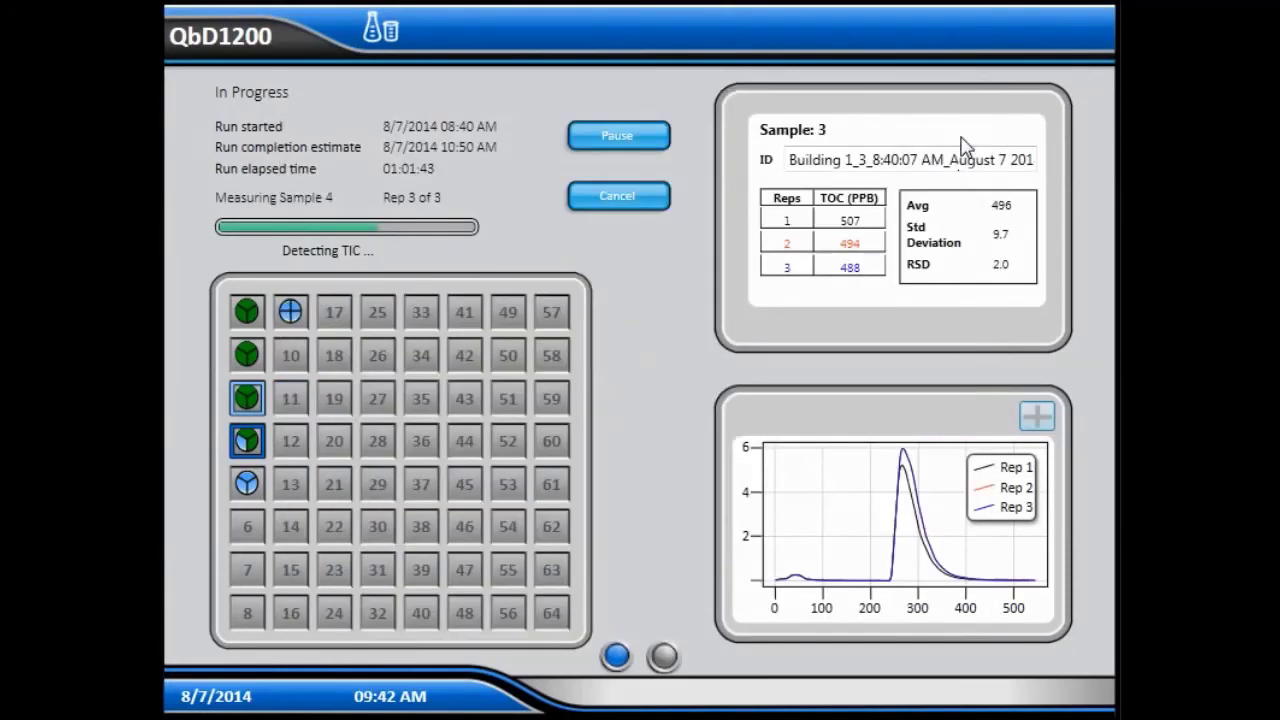
Step: Check sample 4's results and its enlarged peak plot
click(248, 442)
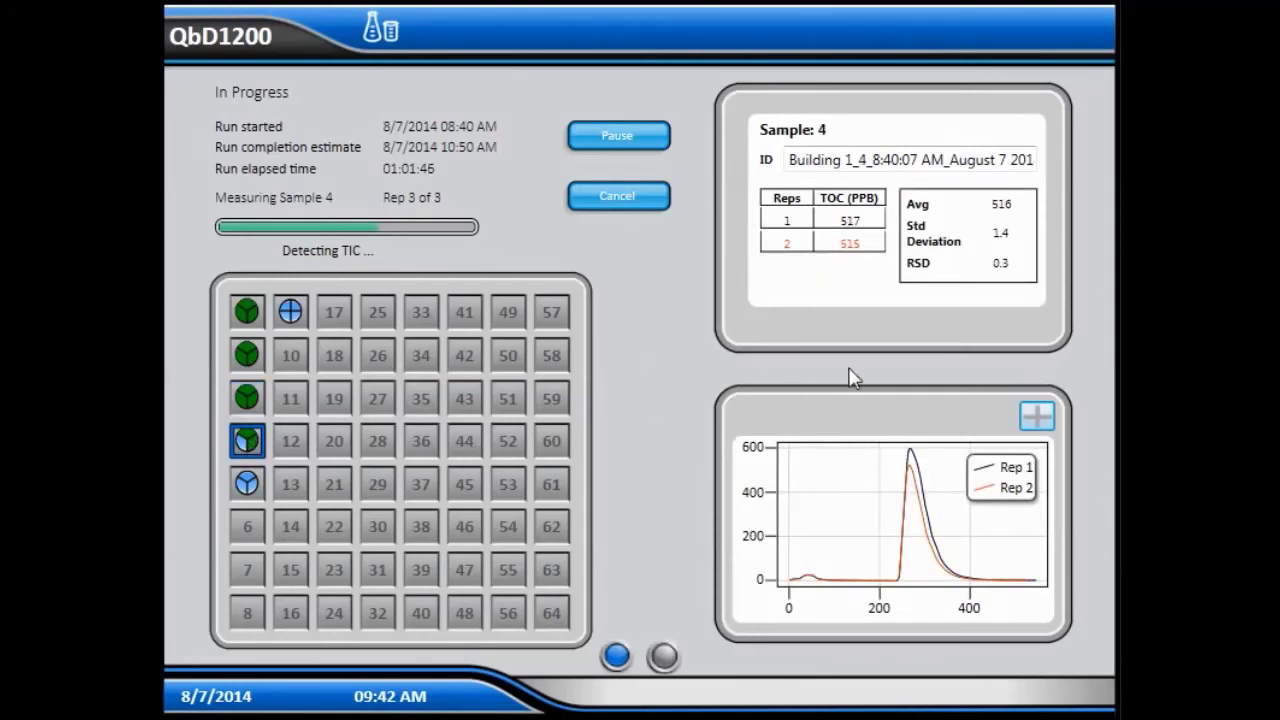
click(1037, 417)
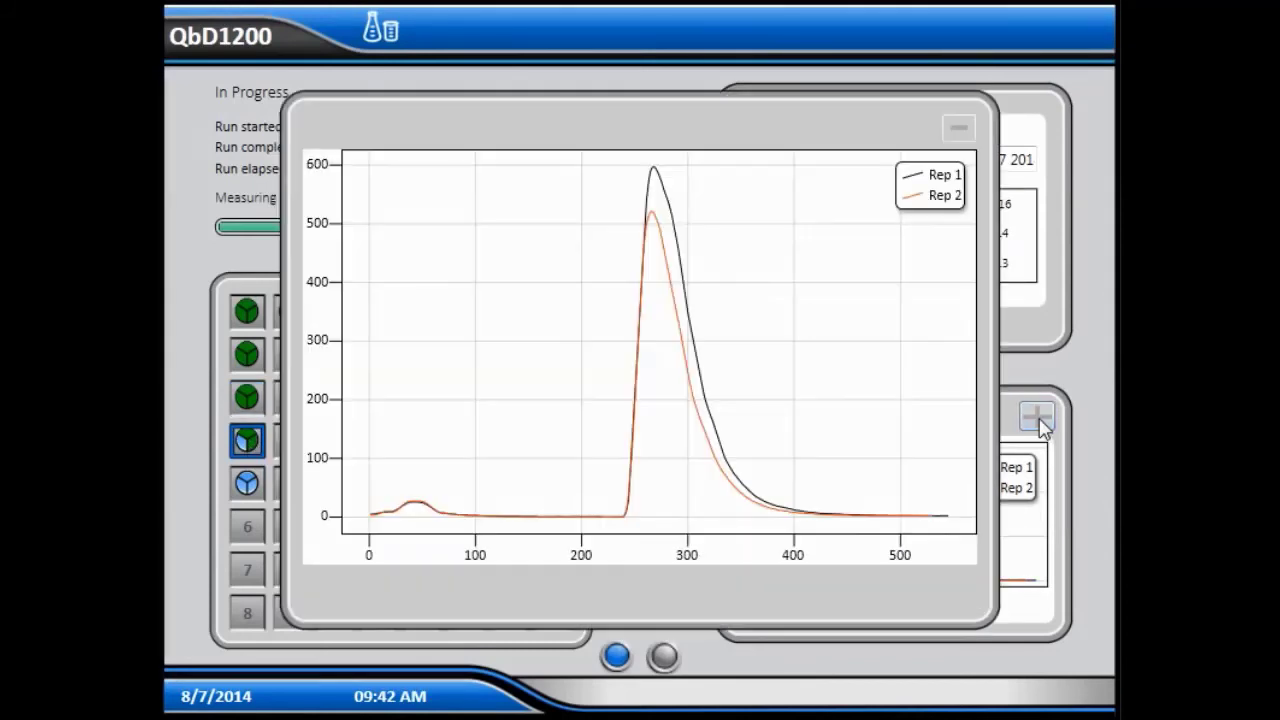
click(960, 137)
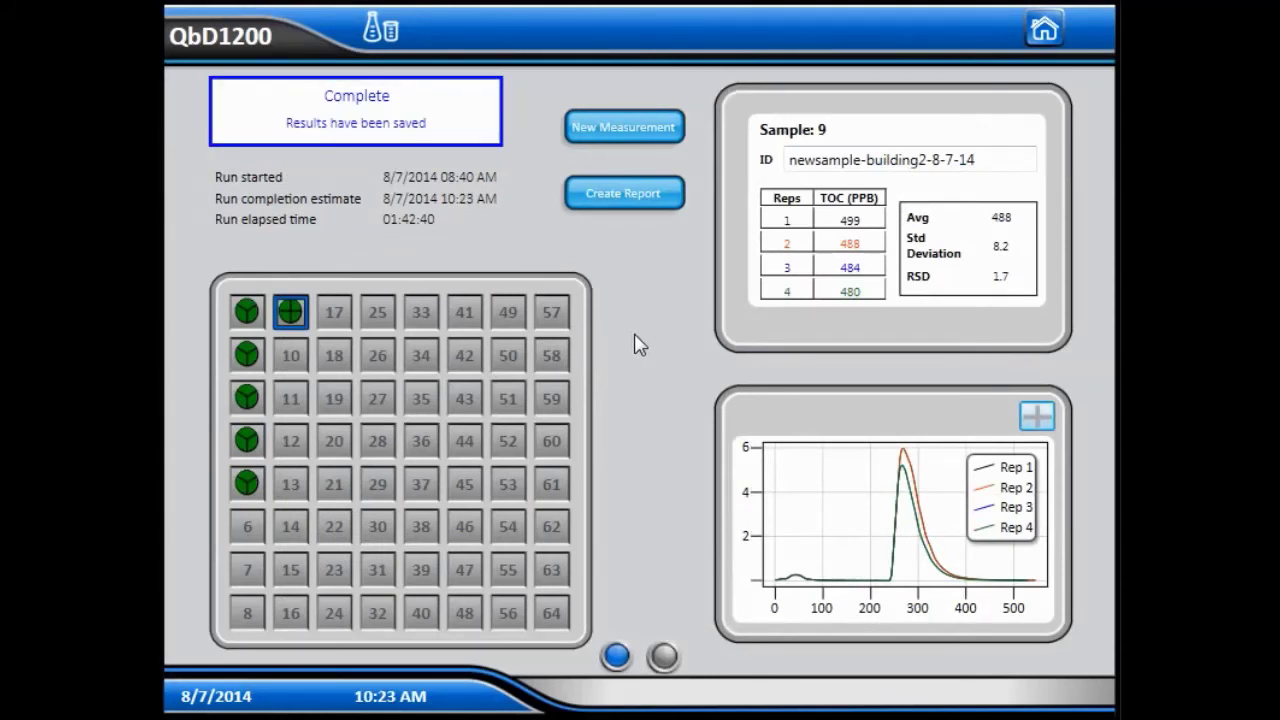
click(665, 657)
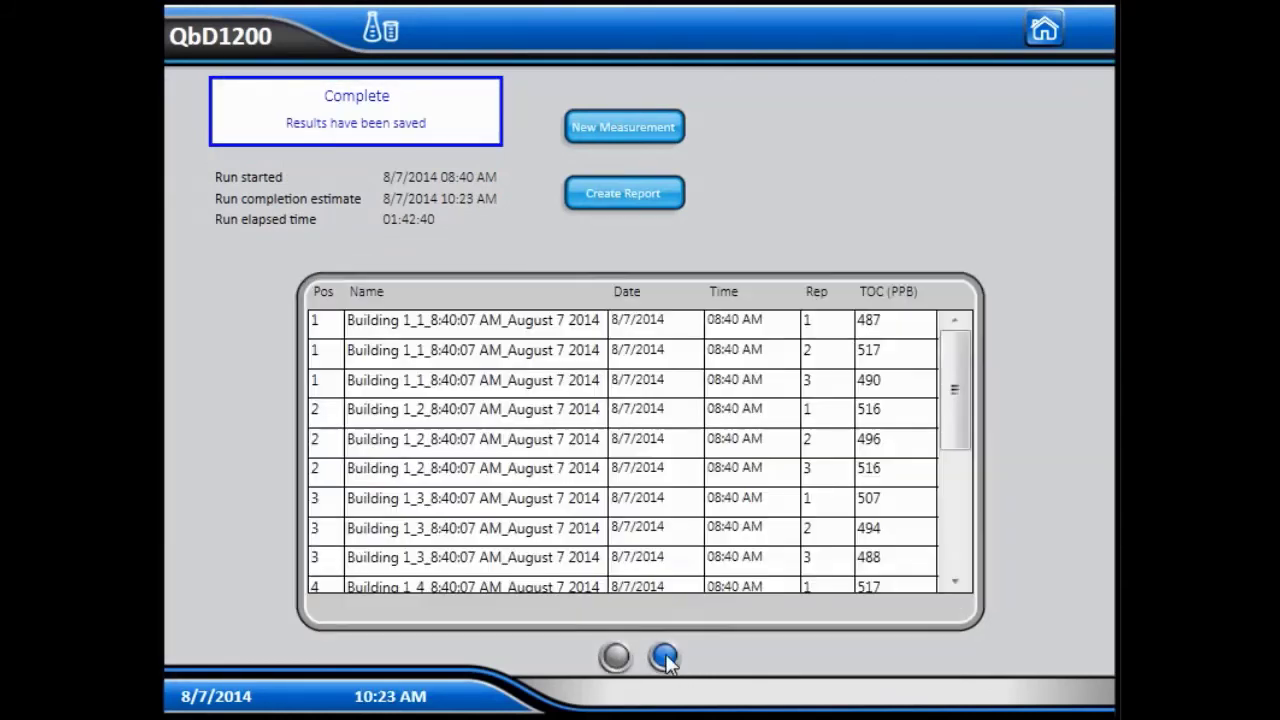
drag(955, 365, 960, 486)
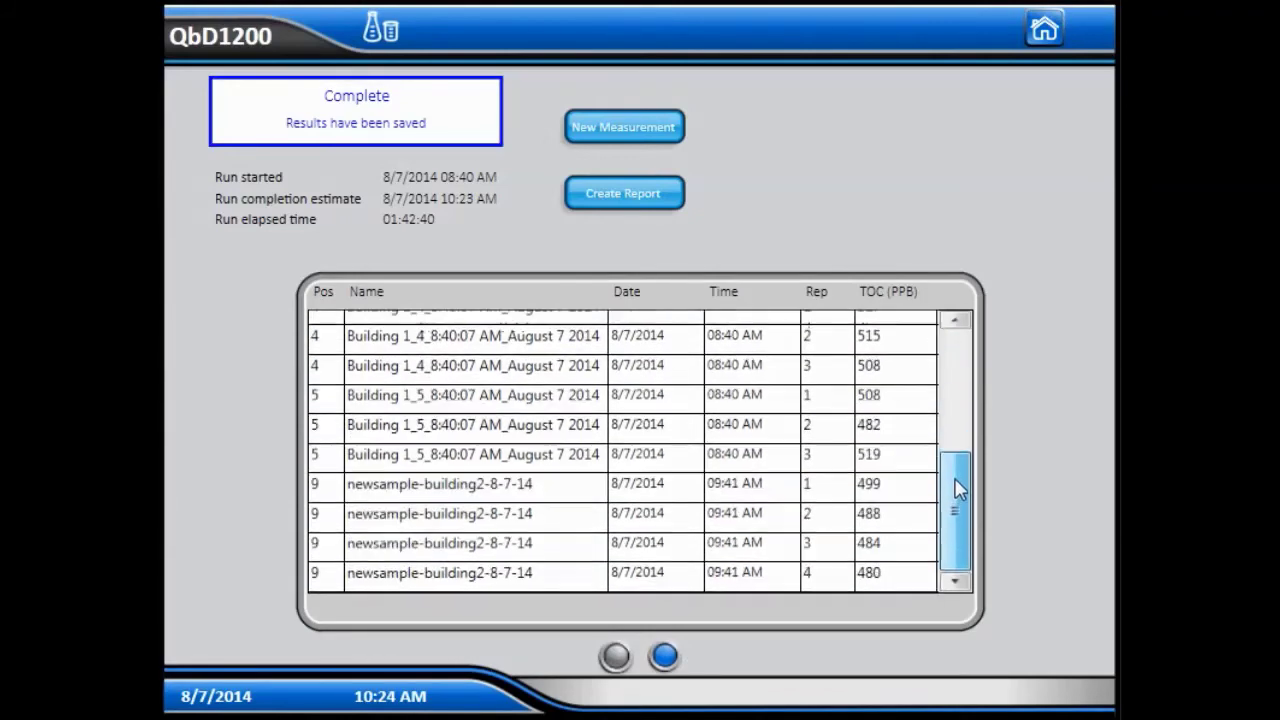
click(616, 657)
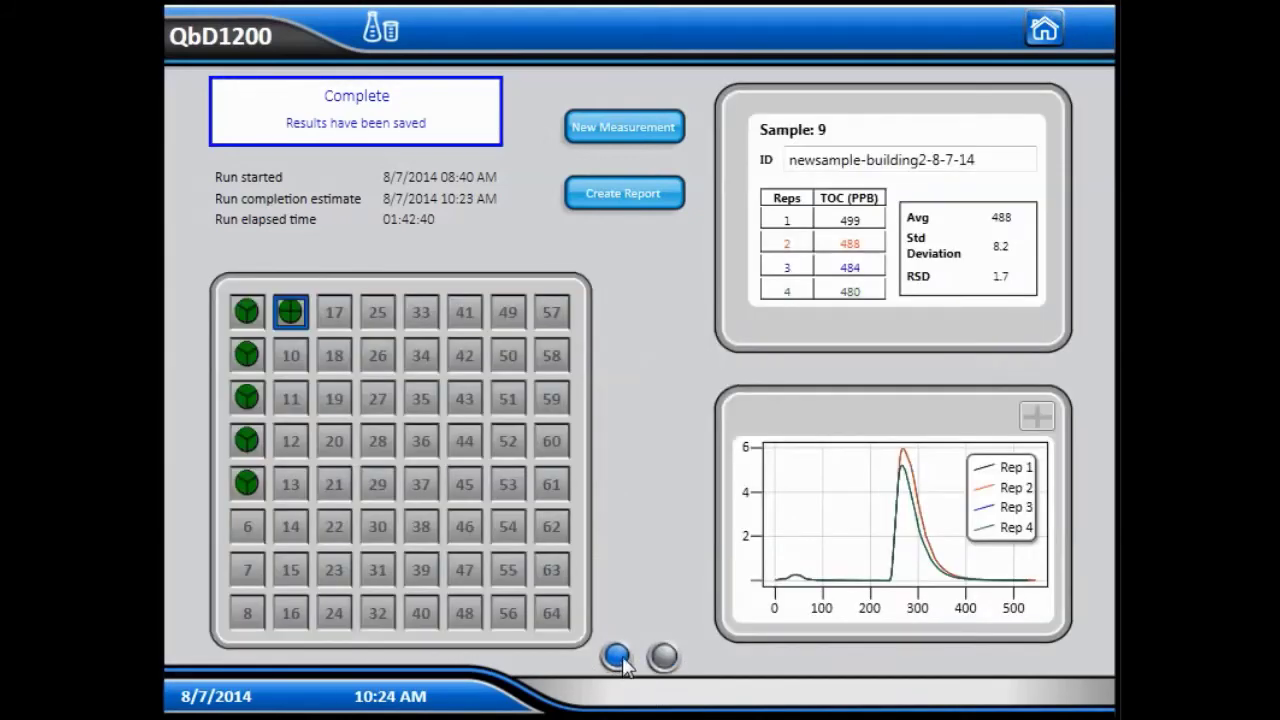
click(248, 480)
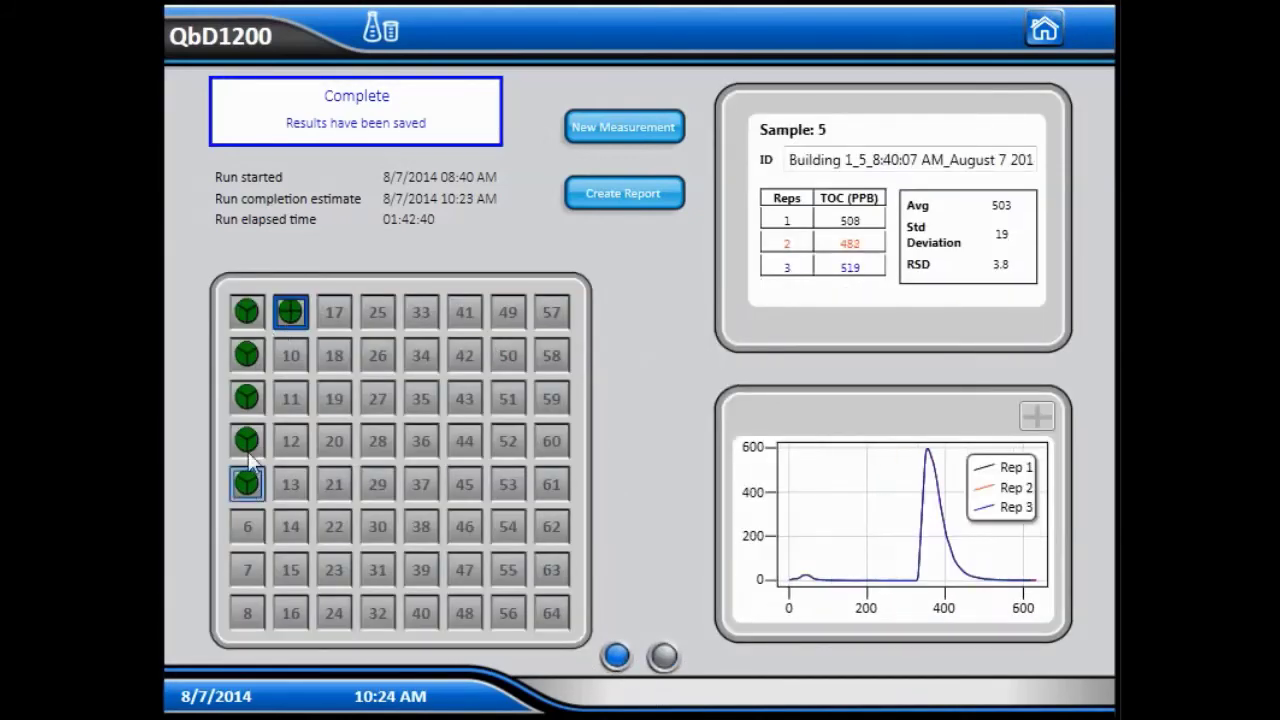
click(246, 439)
click(250, 400)
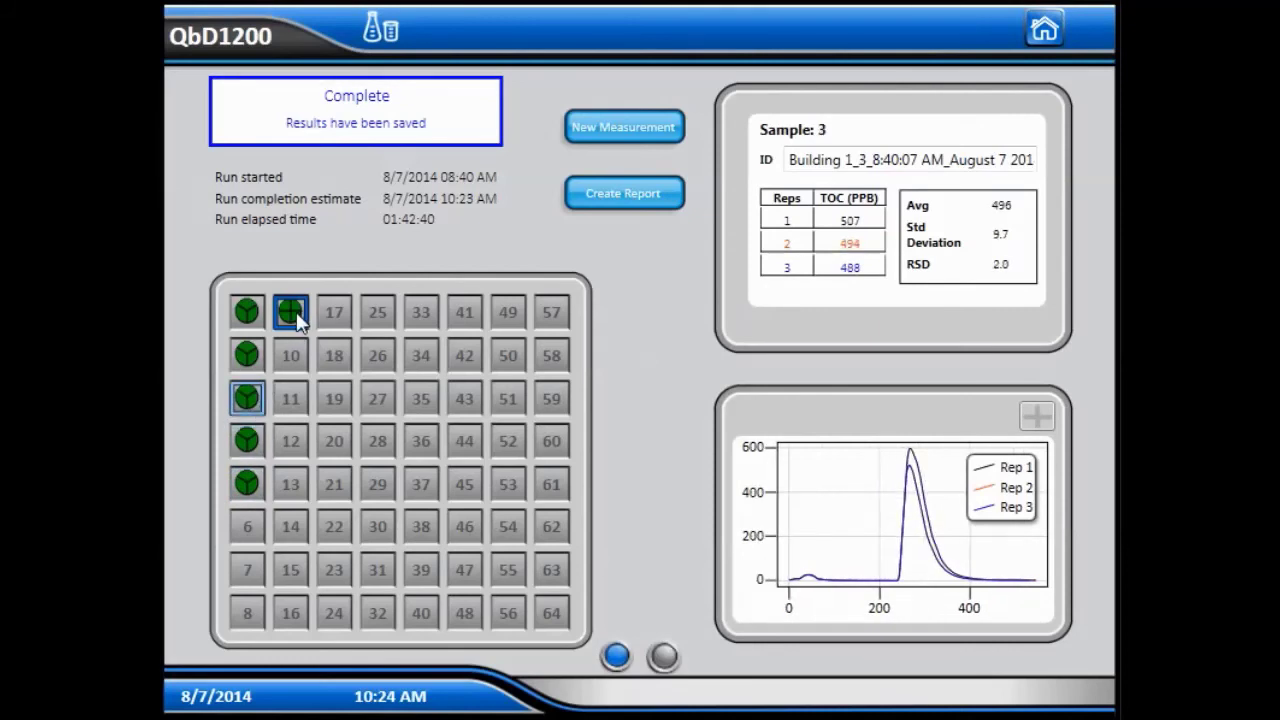
click(290, 312)
click(1038, 414)
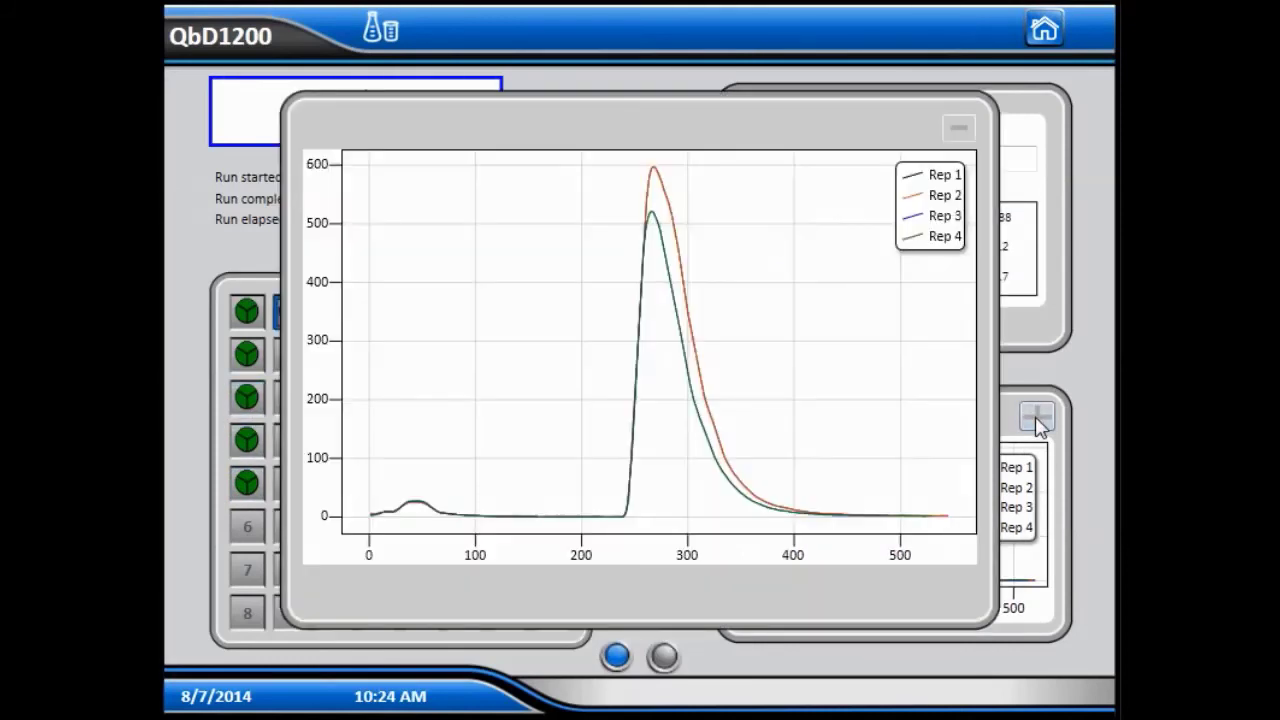
click(960, 131)
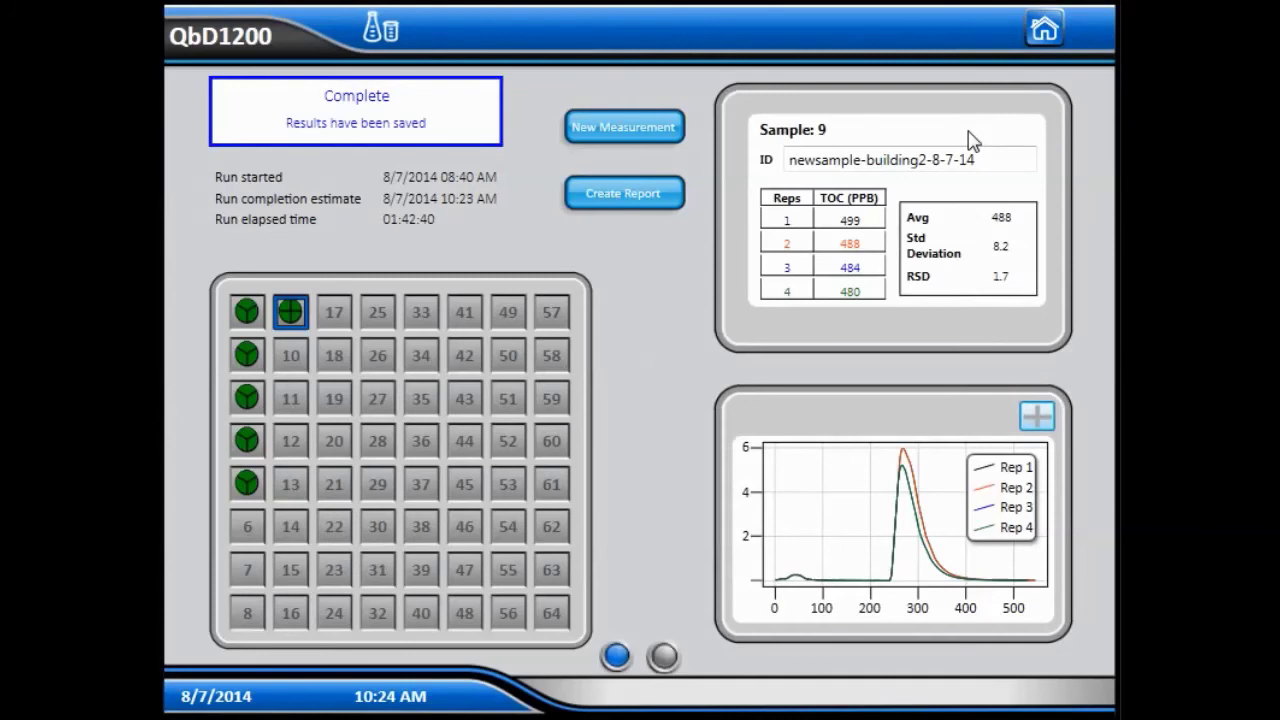
click(616, 201)
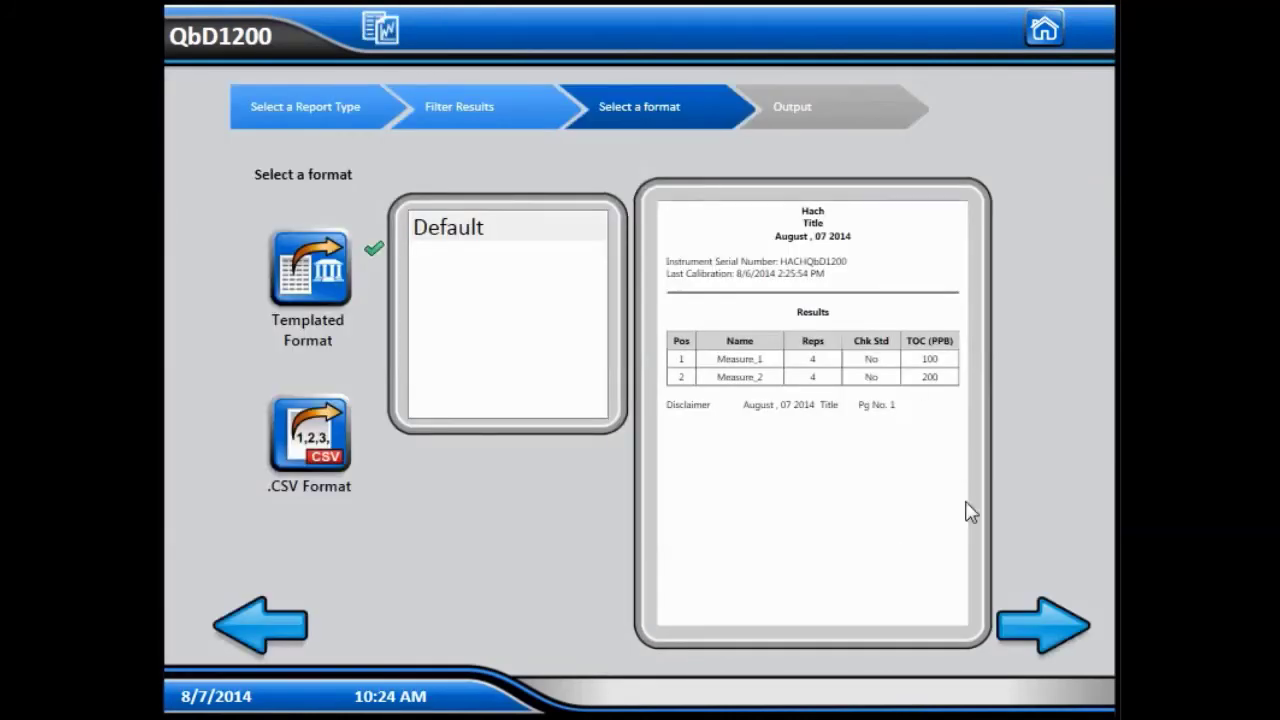
Step: Preview the templated report on screen, then return to the output choices
click(1042, 630)
click(822, 350)
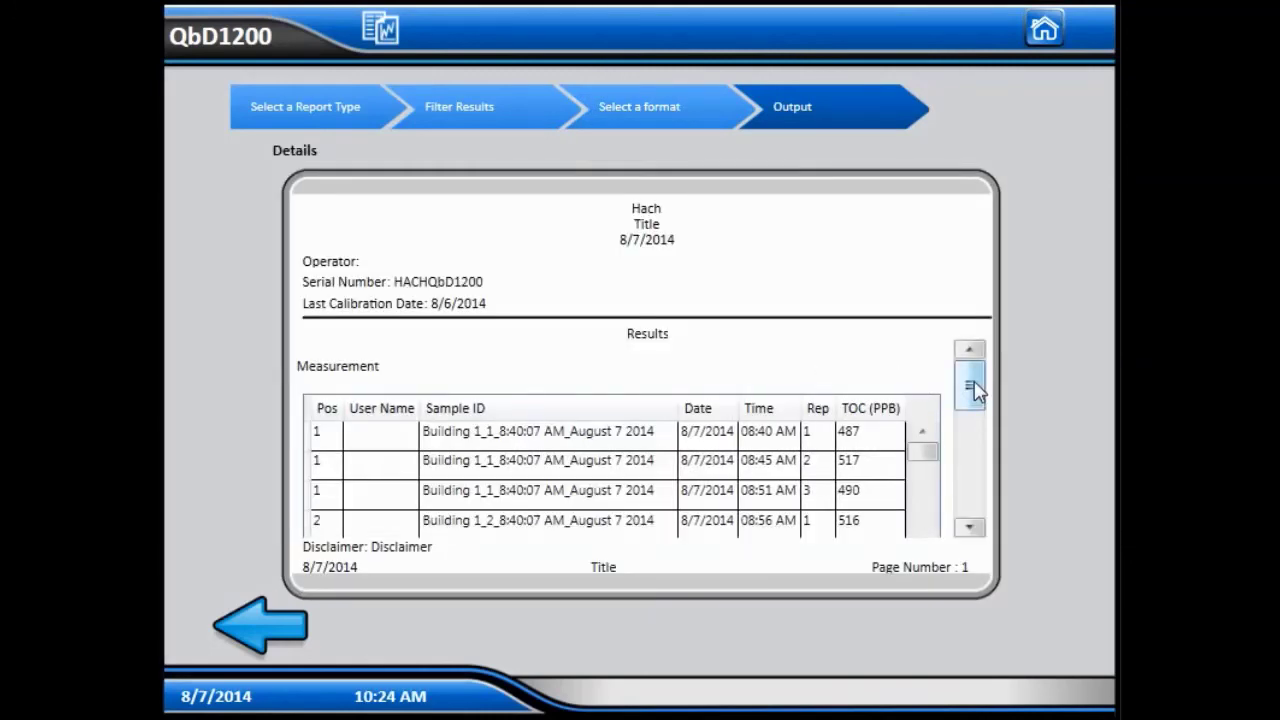
mouse_move(972, 390)
mouse_down()
mouse_move(973, 508)
mouse_move(974, 434)
mouse_move(993, 400)
mouse_up()
drag(923, 420, 262, 636)
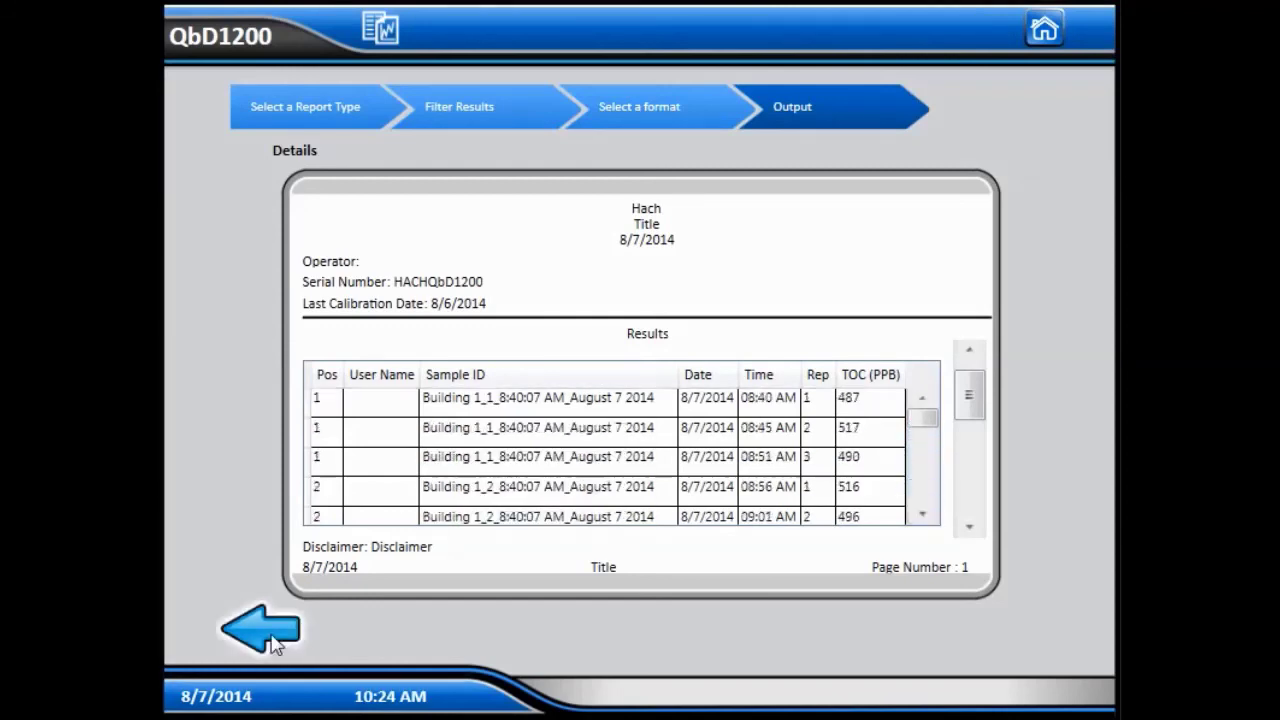
click(272, 643)
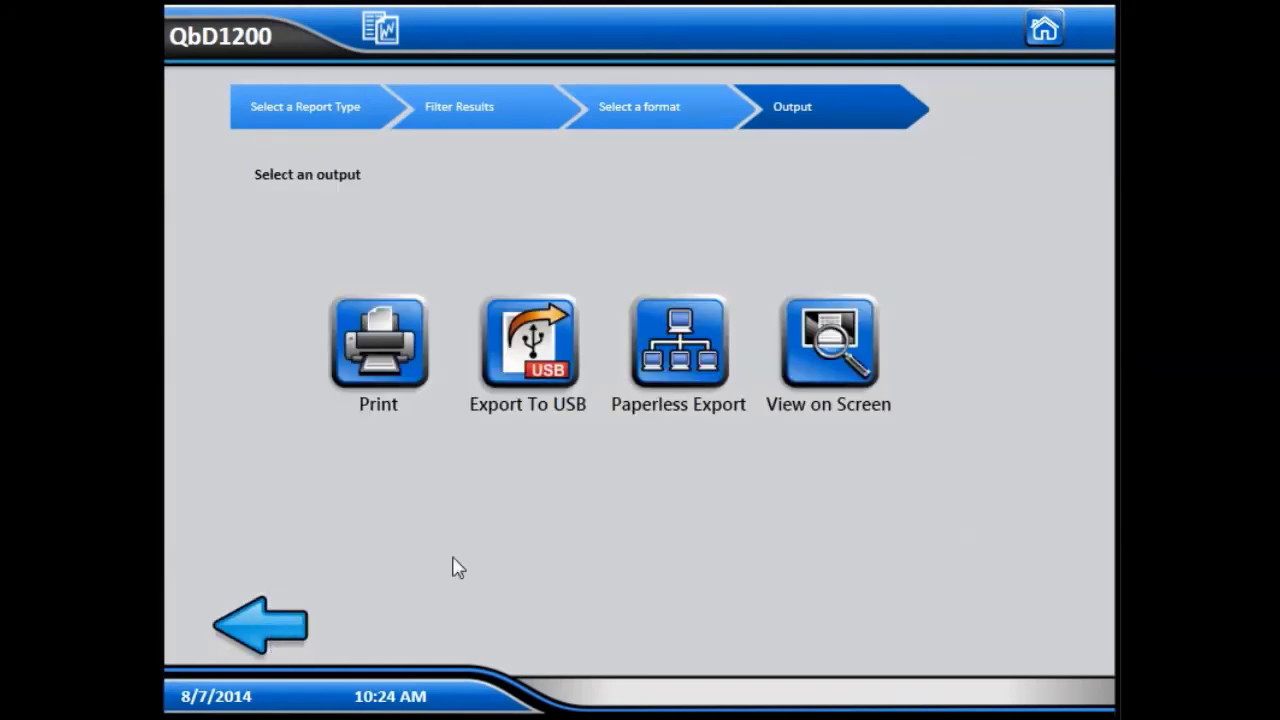